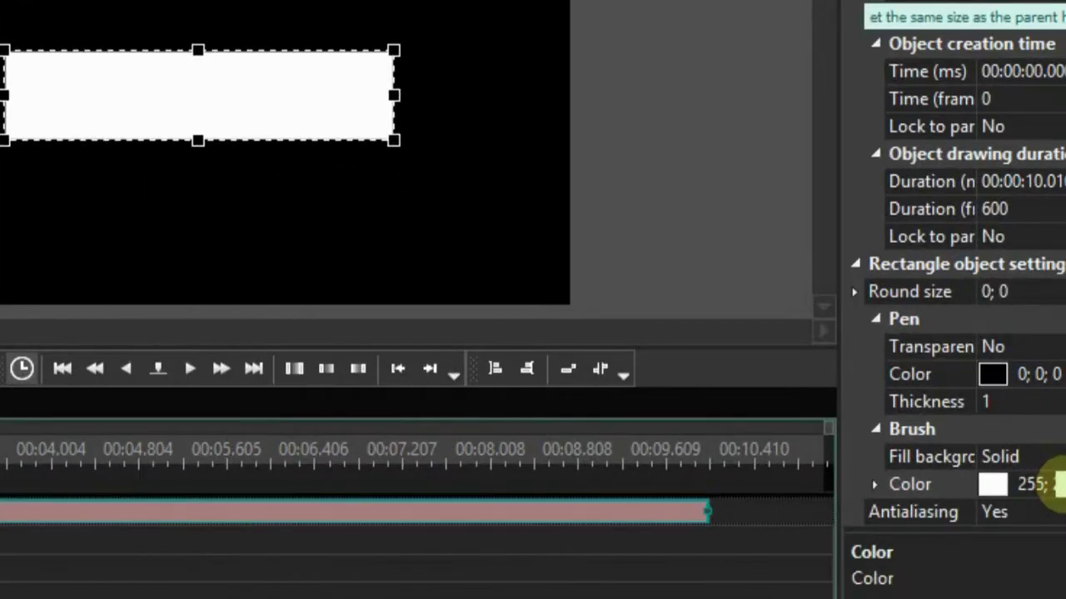
# - Change the rectangle's brush colour from the standard palette to teal #006980
pyautogui.click(1037, 487)
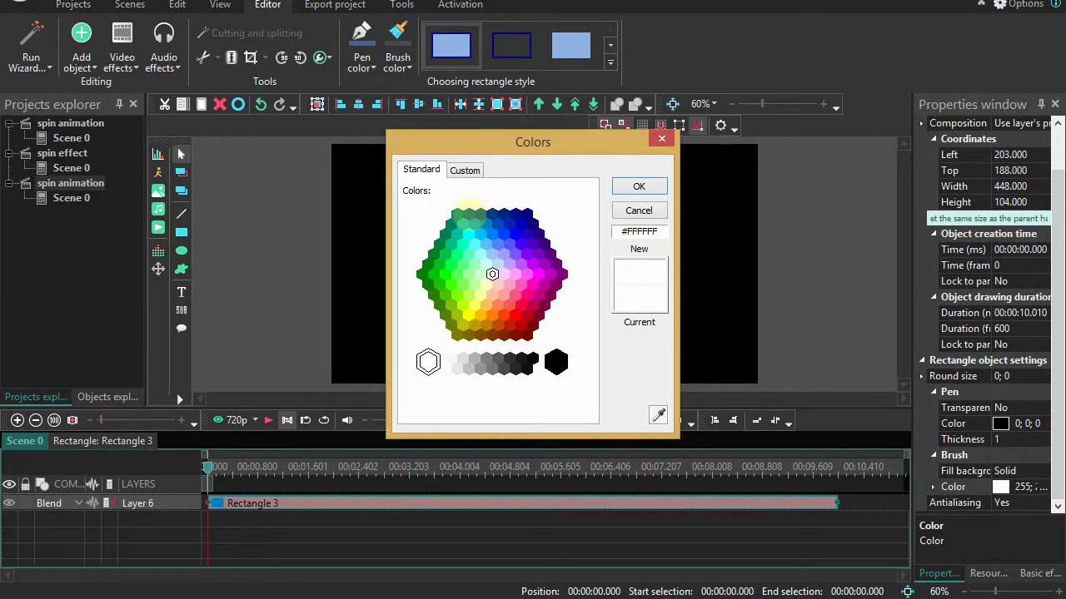
pyautogui.click(468, 214)
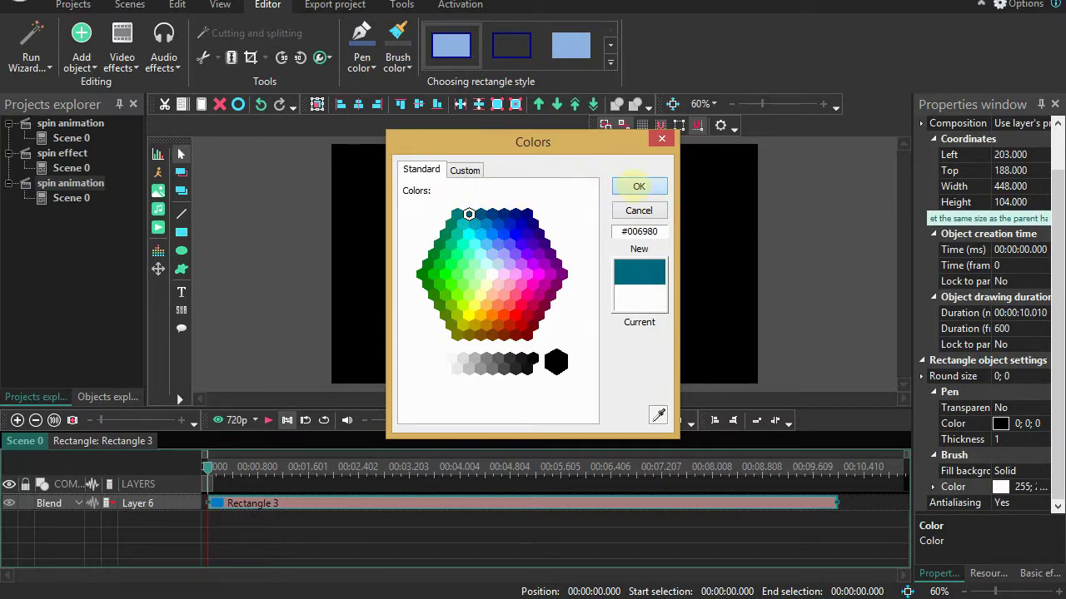
pyautogui.click(639, 186)
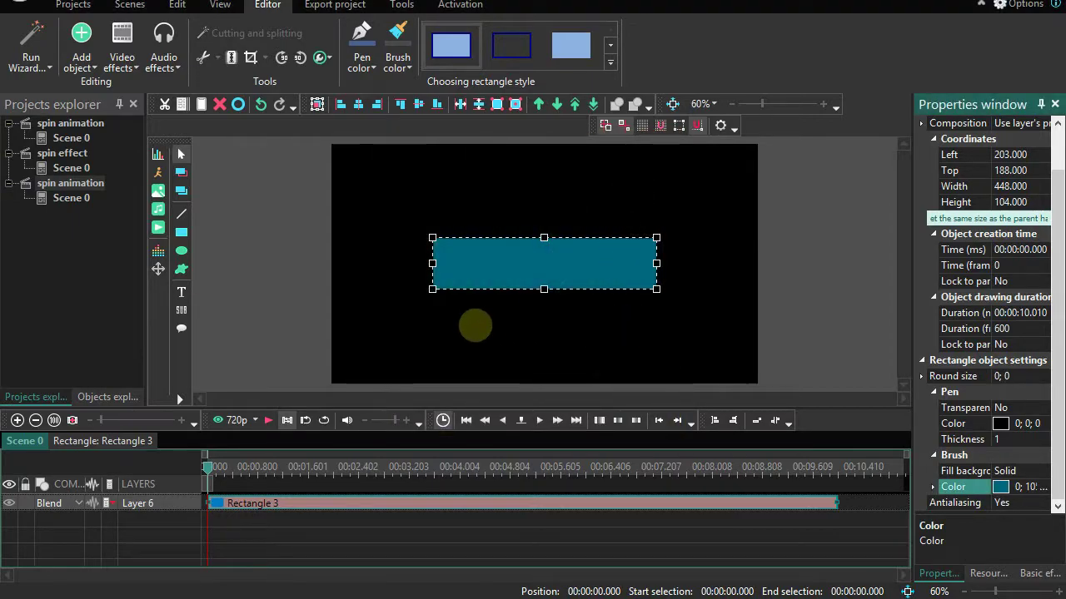
pyautogui.click(474, 326)
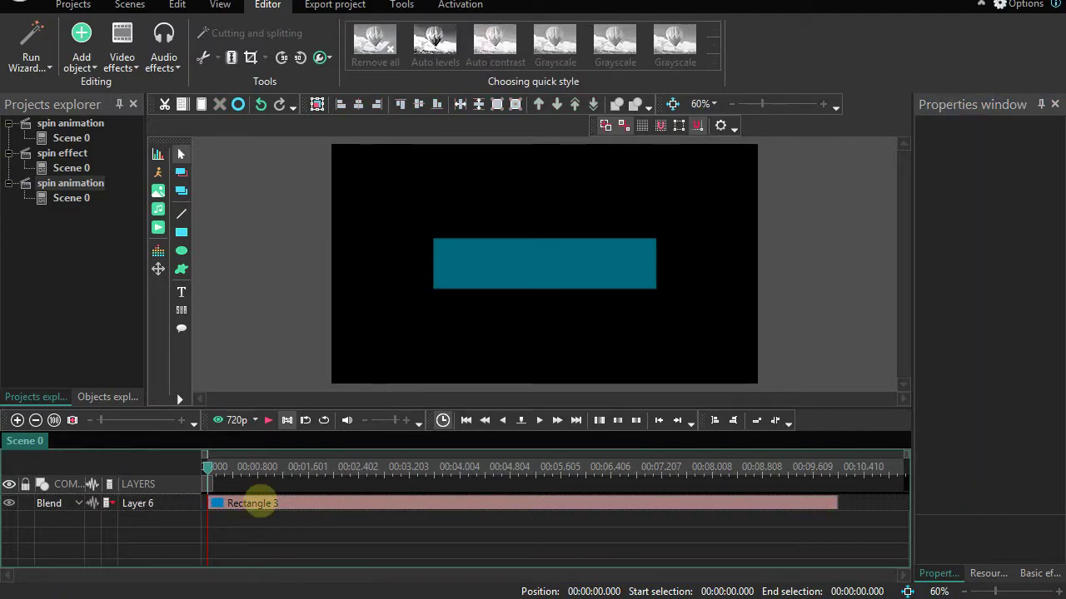
# - Inside the rectangle object, add a text object reading "TEXT GOES HERE" from the cursor position, about 362 by 70 in size
pyautogui.doubleClick(251, 503)
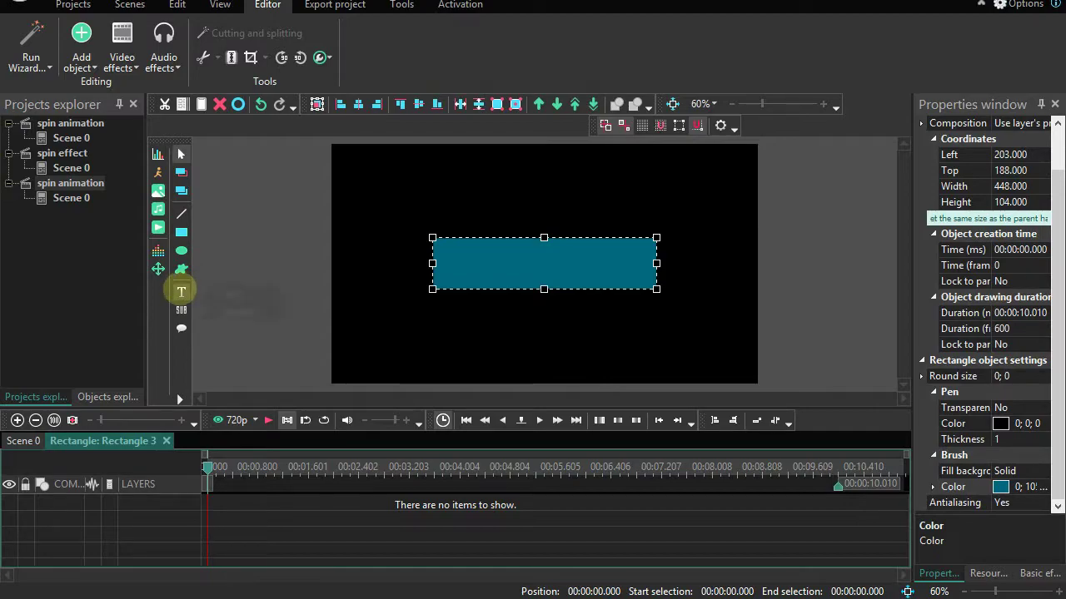
pyautogui.click(181, 291)
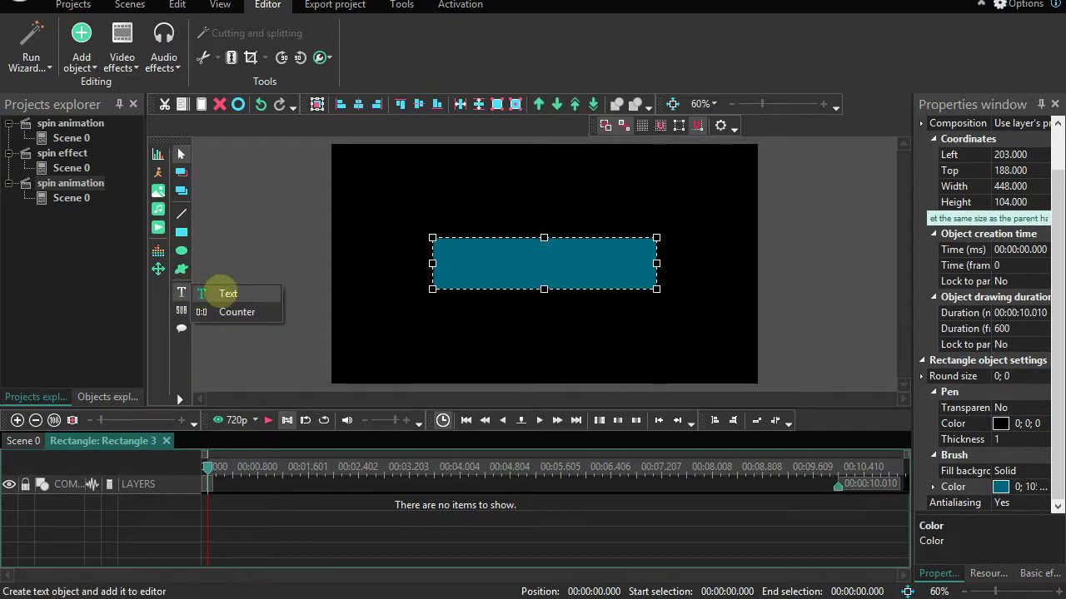
pyautogui.click(224, 293)
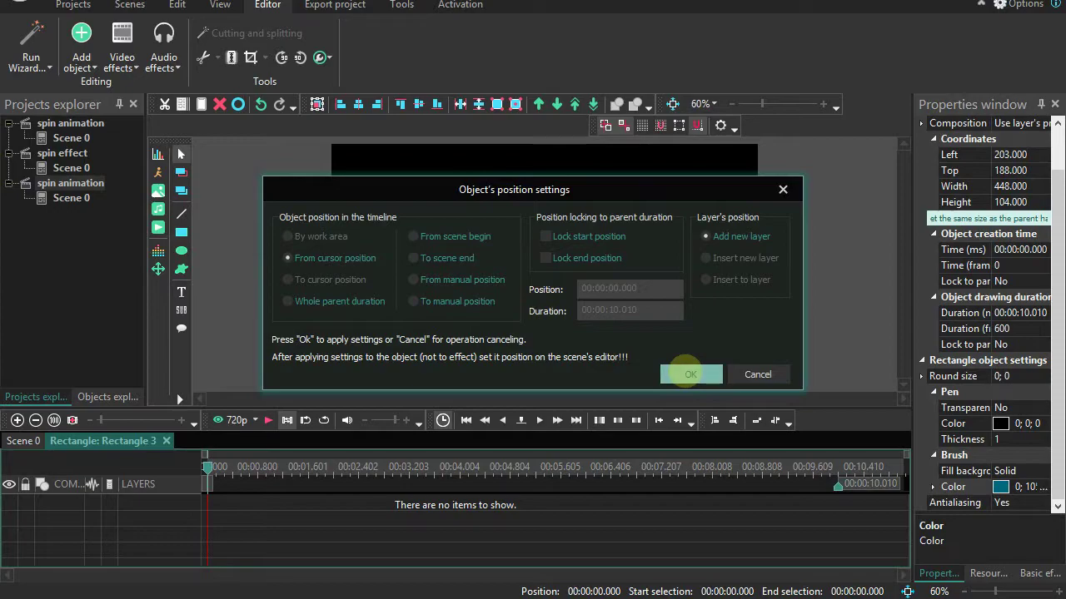
pyautogui.click(691, 375)
pyautogui.moveTo(463, 253); pyautogui.dragTo(643, 289)
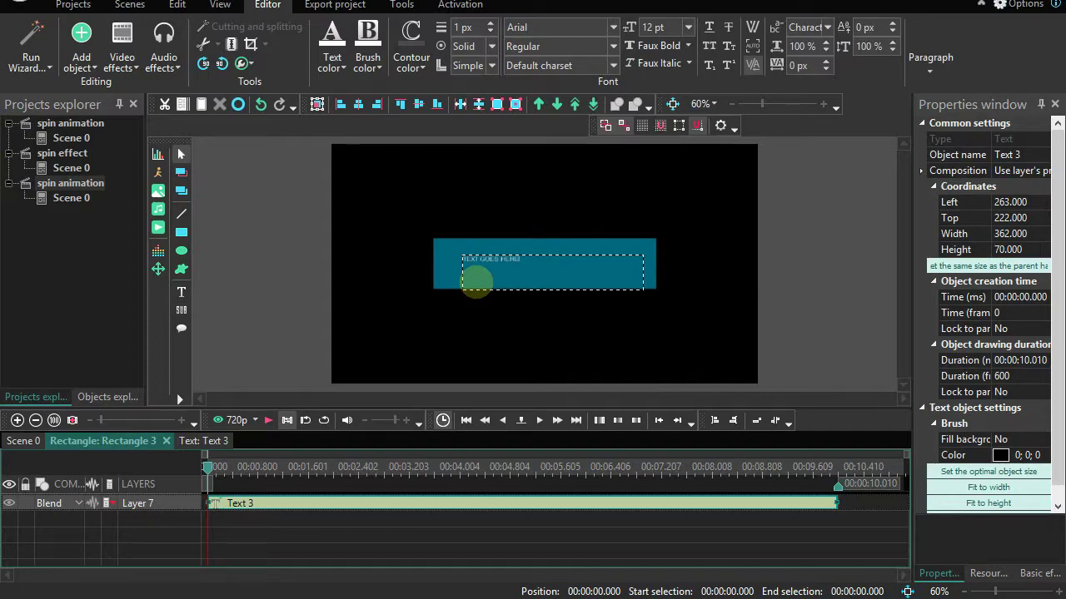
# - Format the text inside the rectangle as 24 pt Bold and centre it vertically in its box
pyautogui.doubleClick(476, 281)
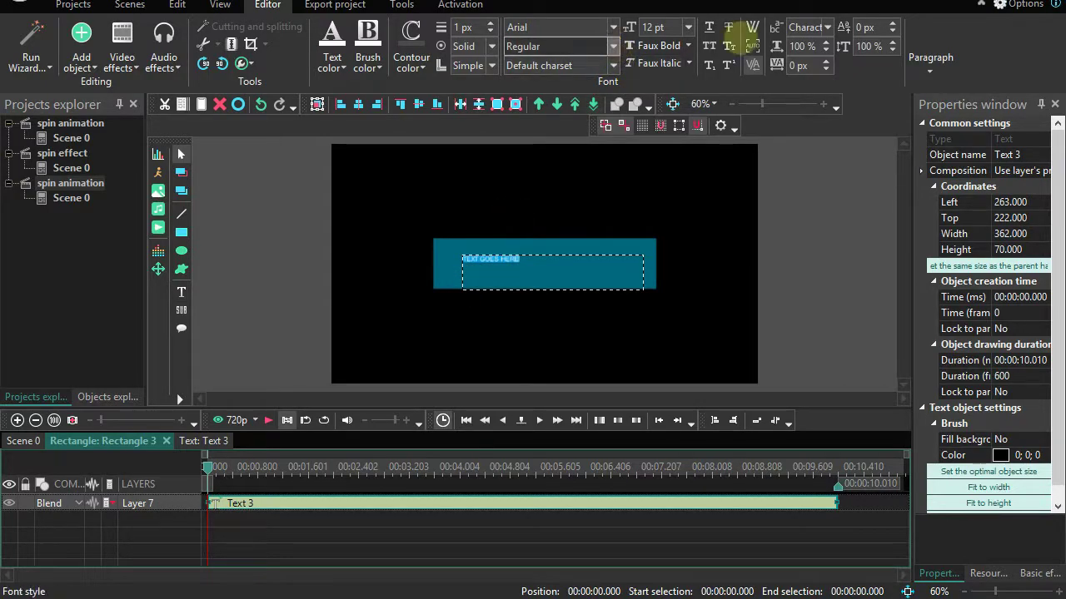
pyautogui.click(688, 27)
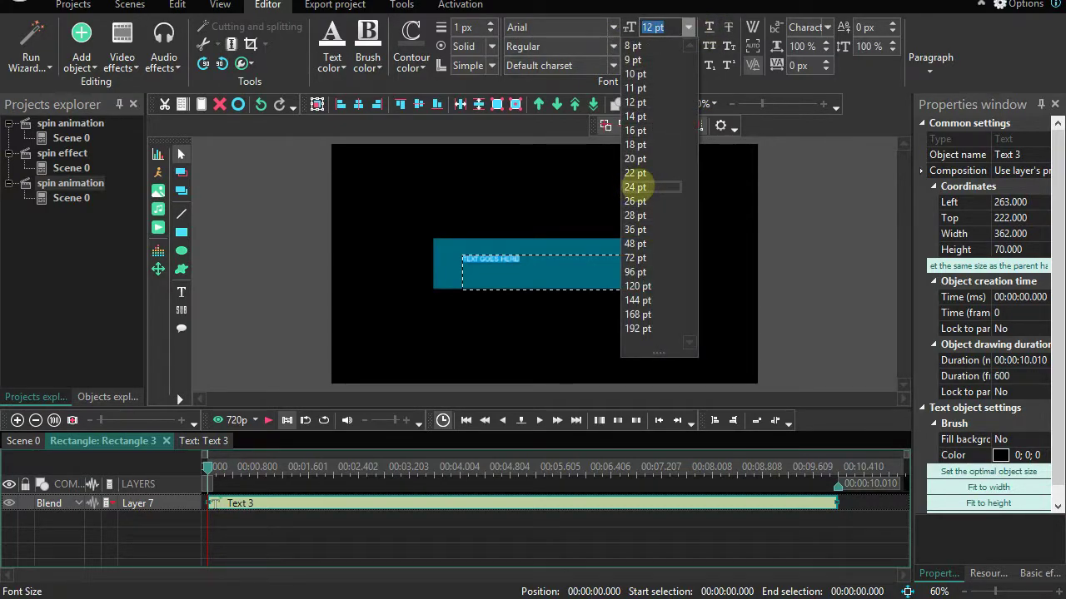
pyautogui.click(634, 187)
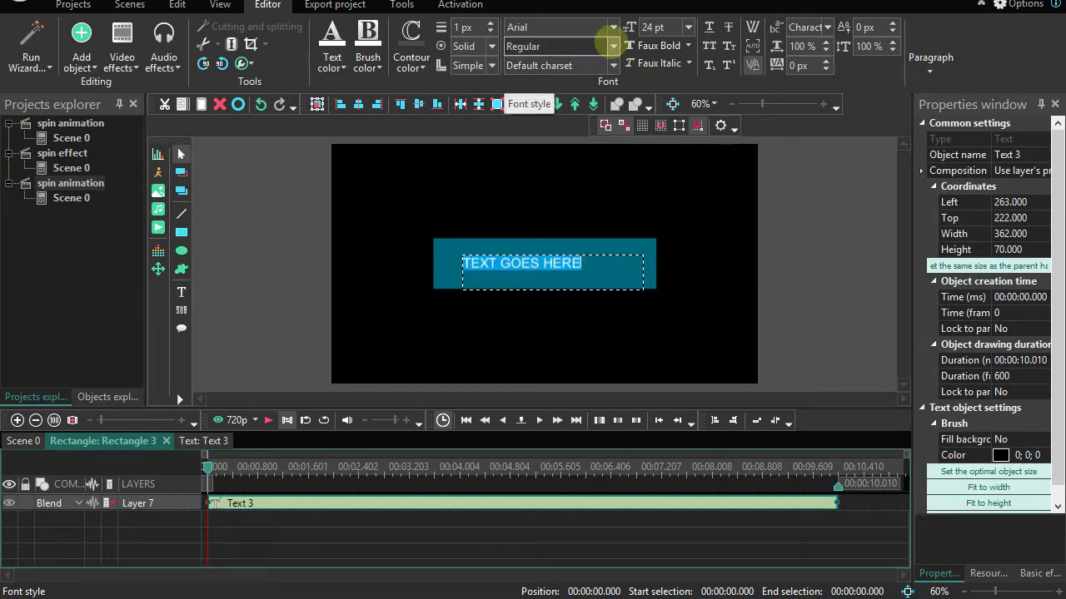
pyautogui.click(612, 46)
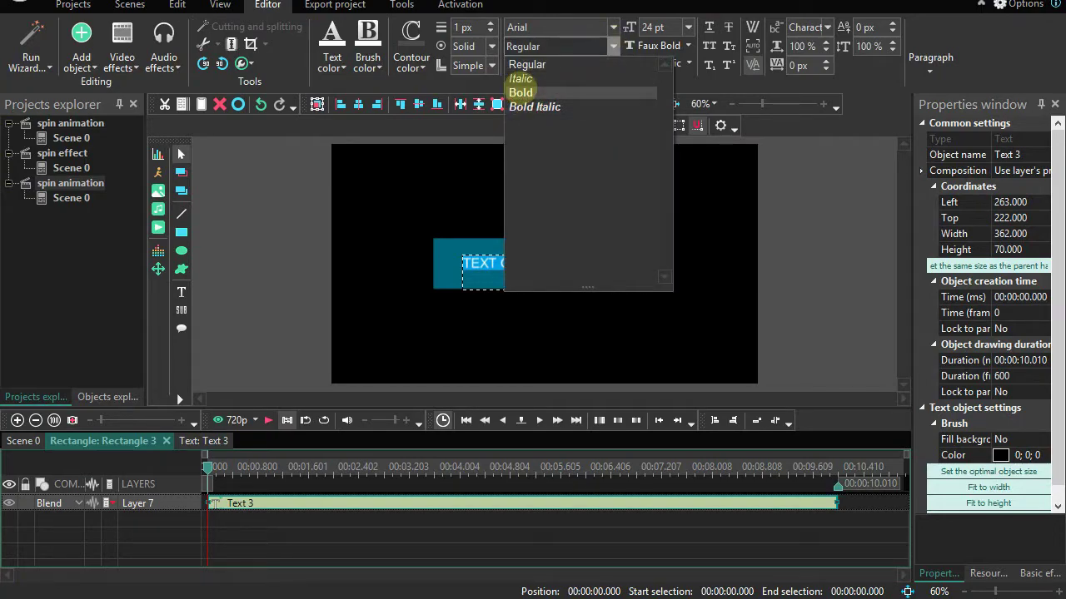
pyautogui.click(520, 93)
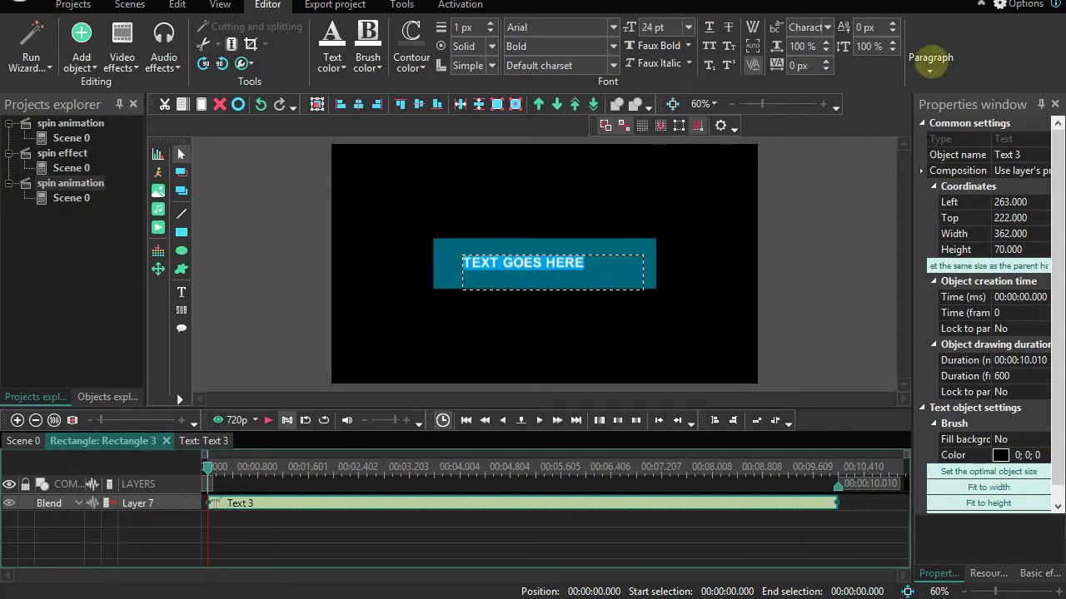
pyautogui.click(930, 70)
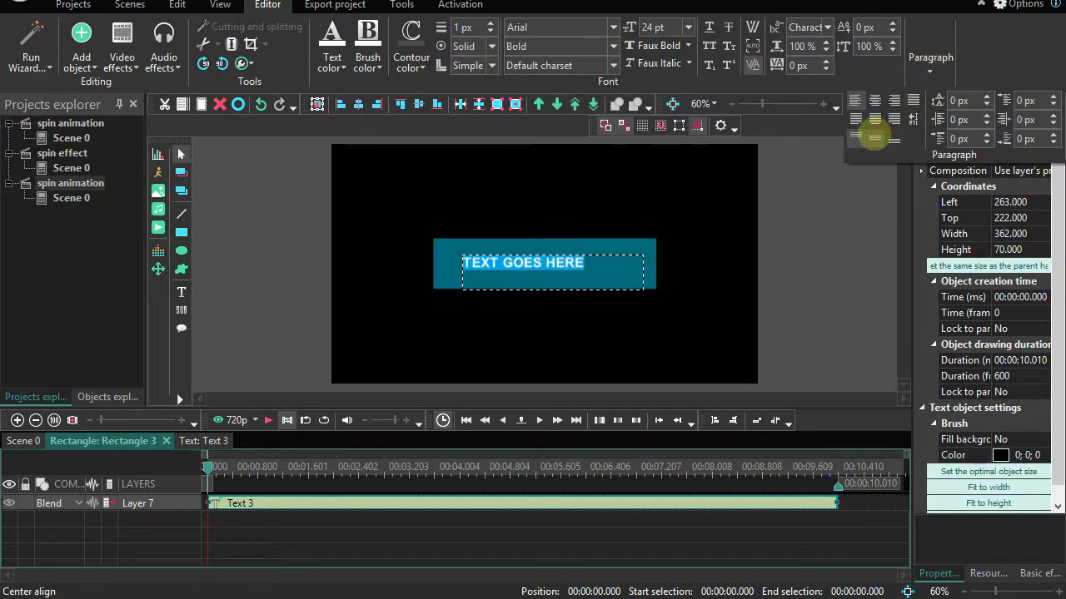
pyautogui.click(873, 138)
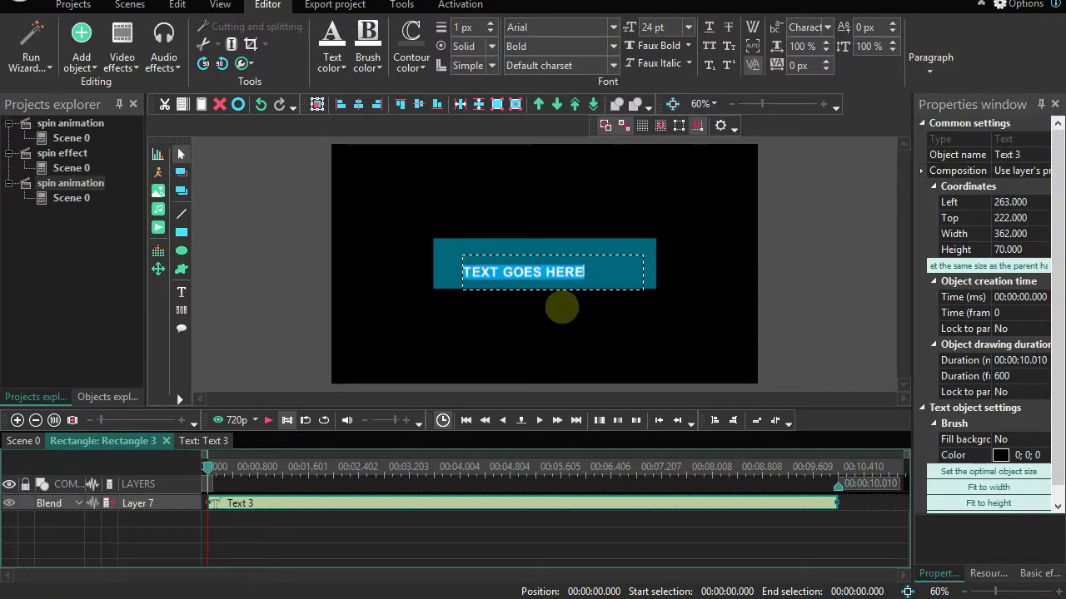
pyautogui.click(562, 308)
# - Move the text box to about 277 left and 205 top within the rectangle, and narrow it to about 271
pyautogui.click(548, 260)
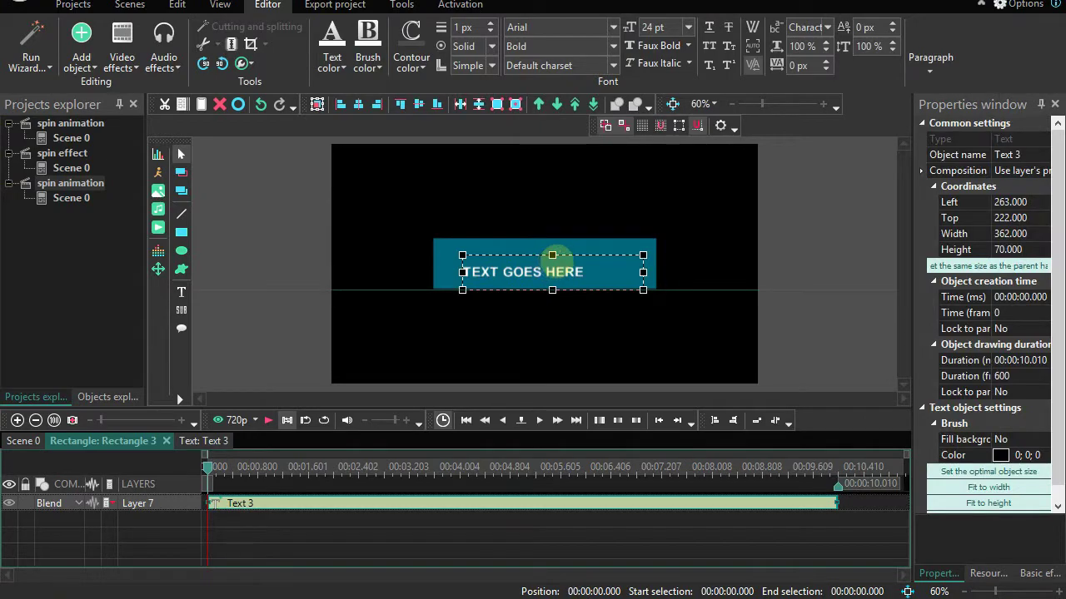
pyautogui.moveTo(552, 254); pyautogui.dragTo(559, 246)
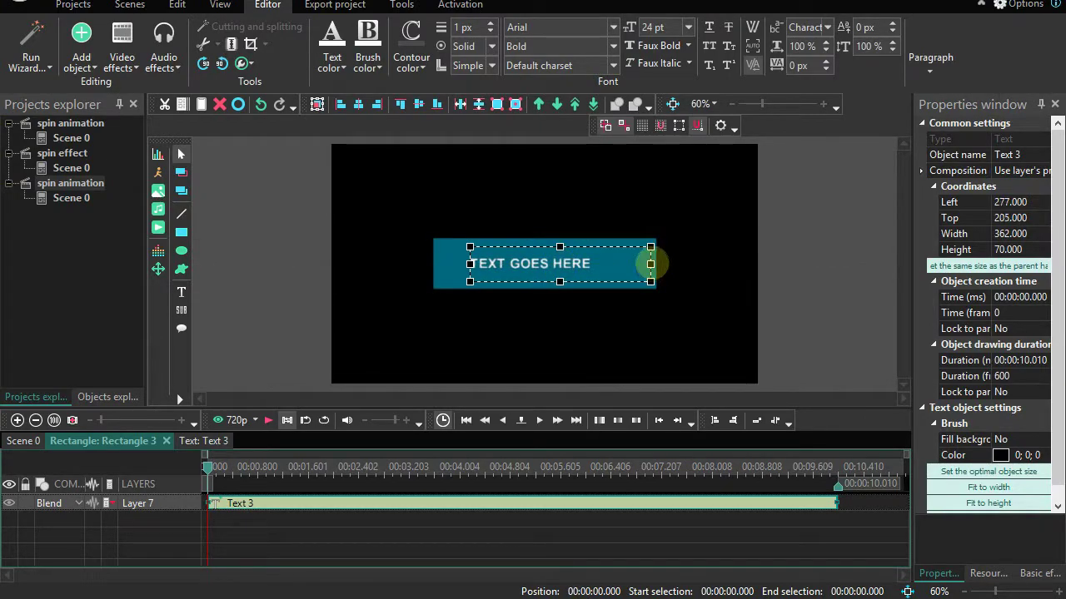
pyautogui.moveTo(650, 263); pyautogui.dragTo(605, 264)
pyautogui.click(525, 315)
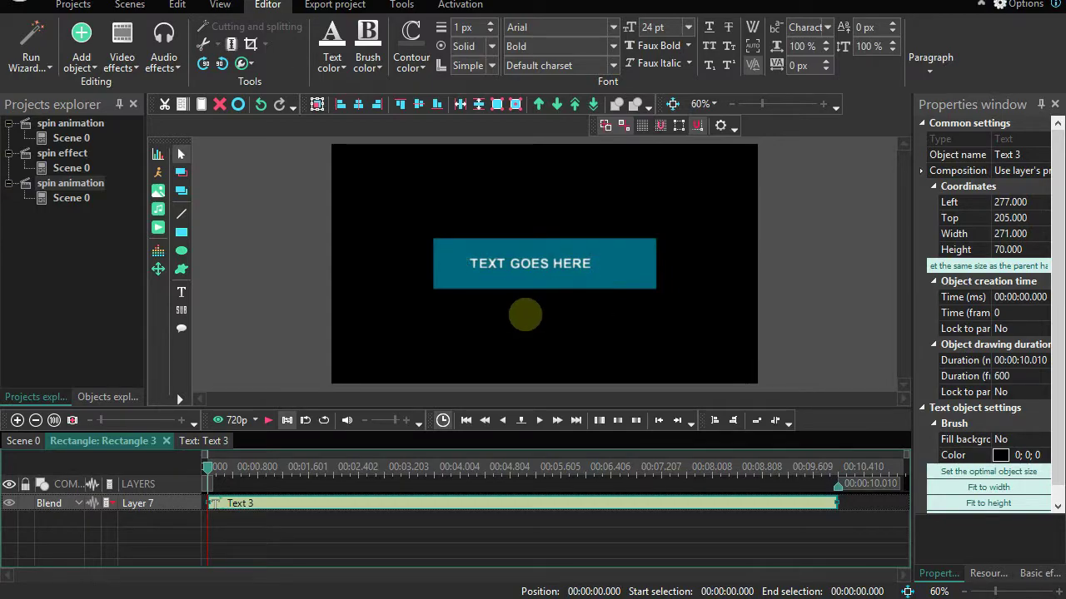
# - Add a Zoom transform effect inside the rectangle from the scene beginning and shorten it to about 0.8 seconds
pyautogui.click(123, 62)
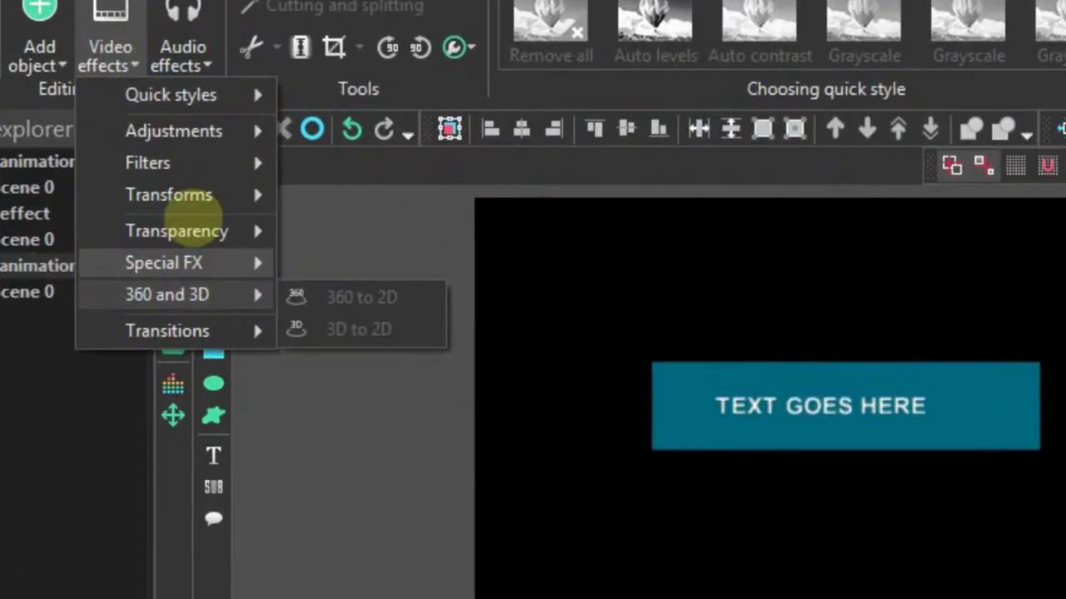
pyautogui.moveTo(195, 200)
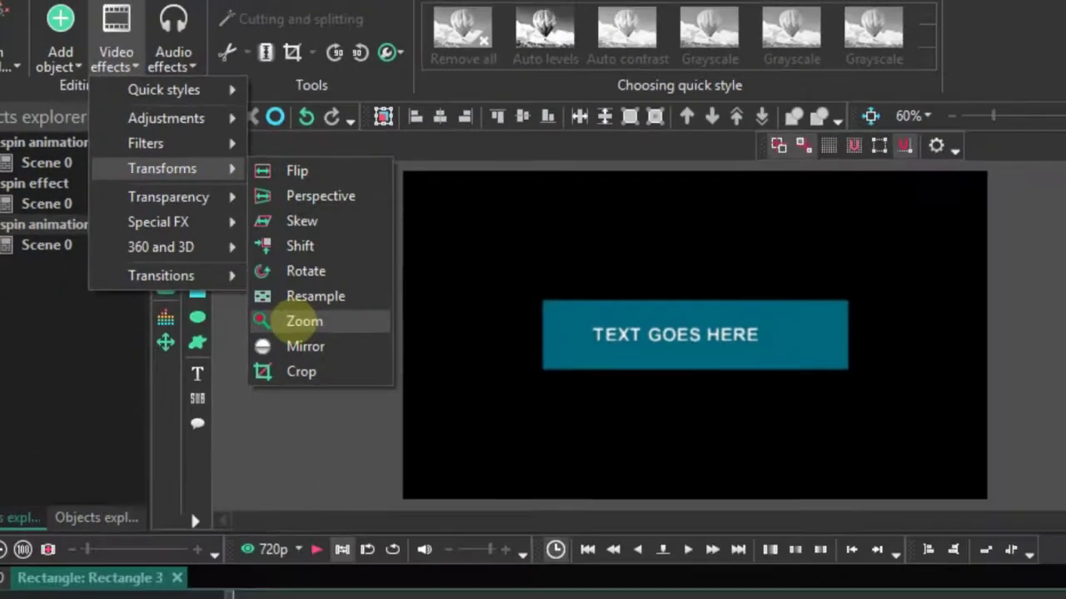
pyautogui.click(345, 389)
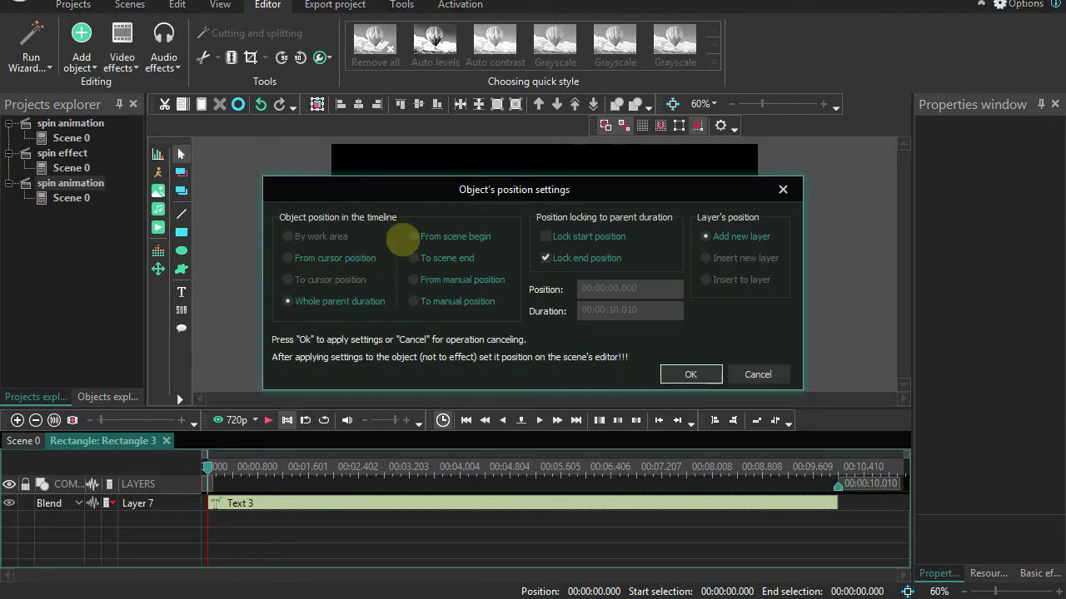
pyautogui.click(413, 237)
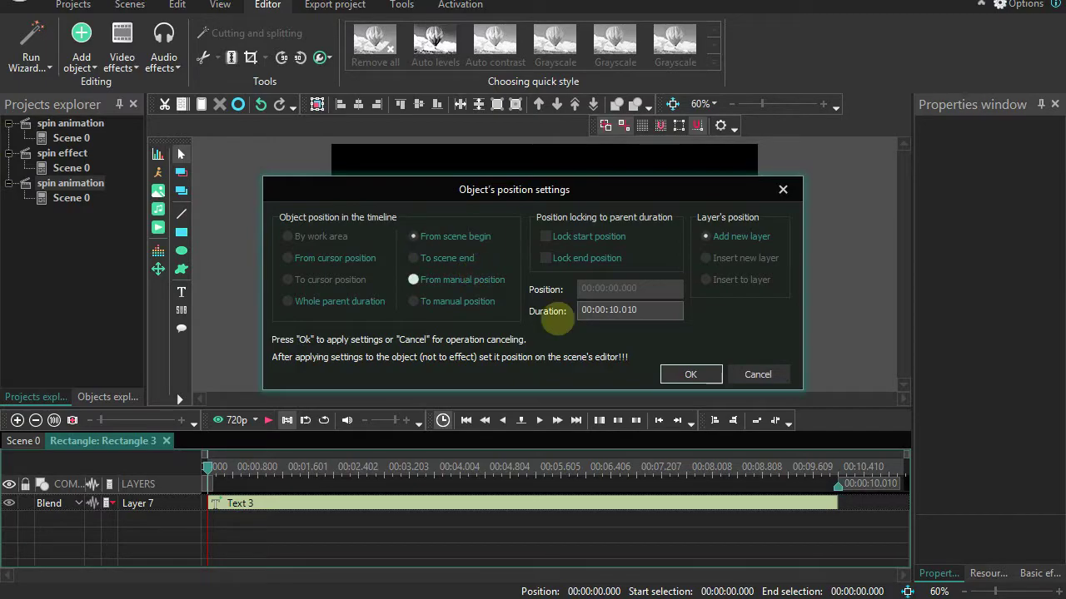
pyautogui.click(688, 374)
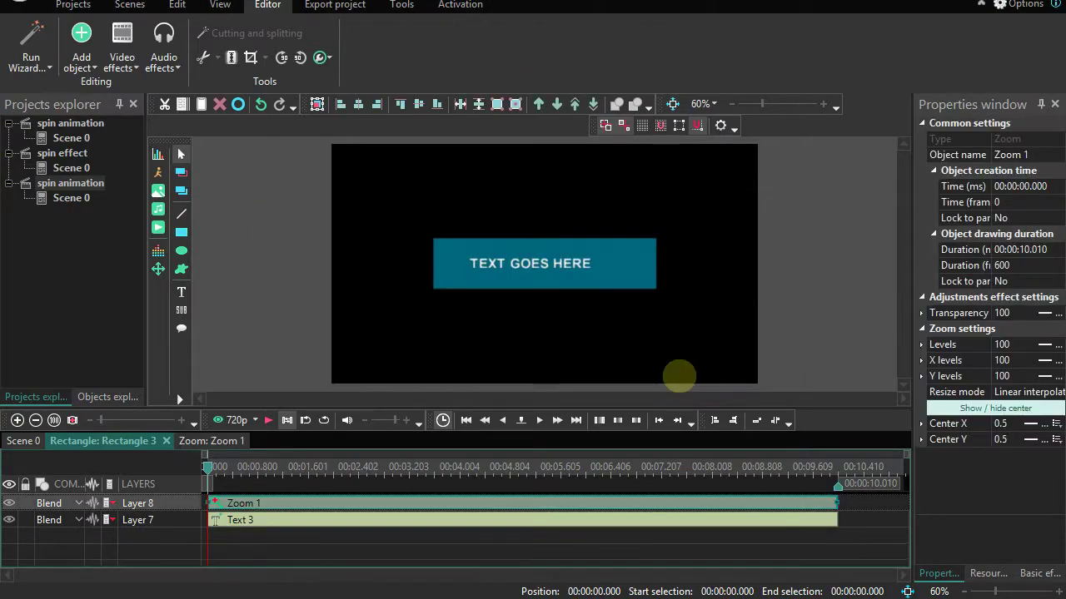
pyautogui.moveTo(837, 503); pyautogui.dragTo(259, 501)
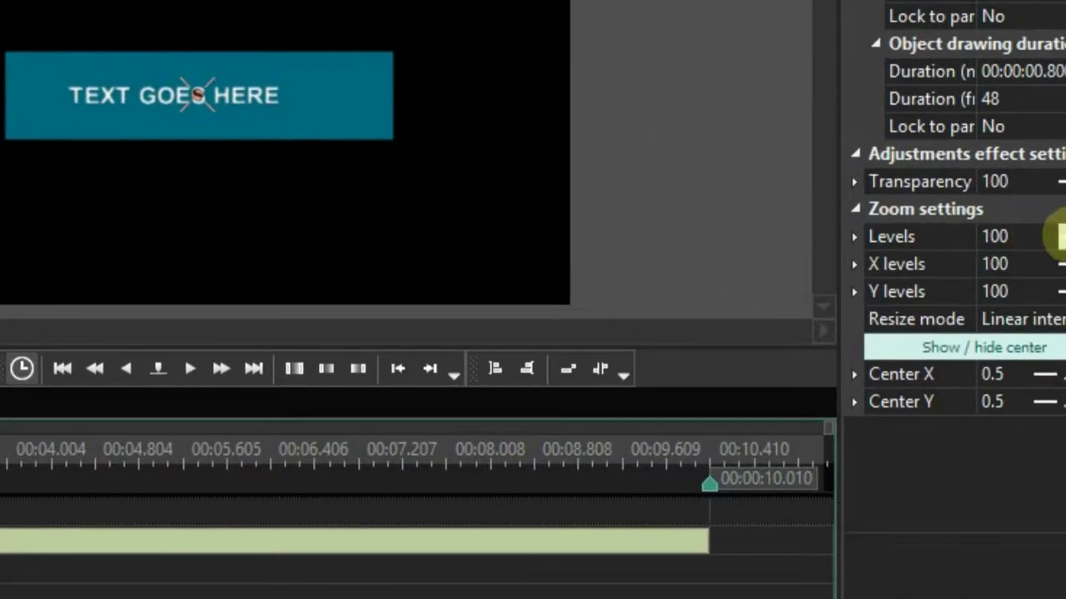
# - Animate the Zoom effect's levels from 0 to 100, preview the result, and trim the effect to about 0.75 seconds
pyautogui.click(1057, 236)
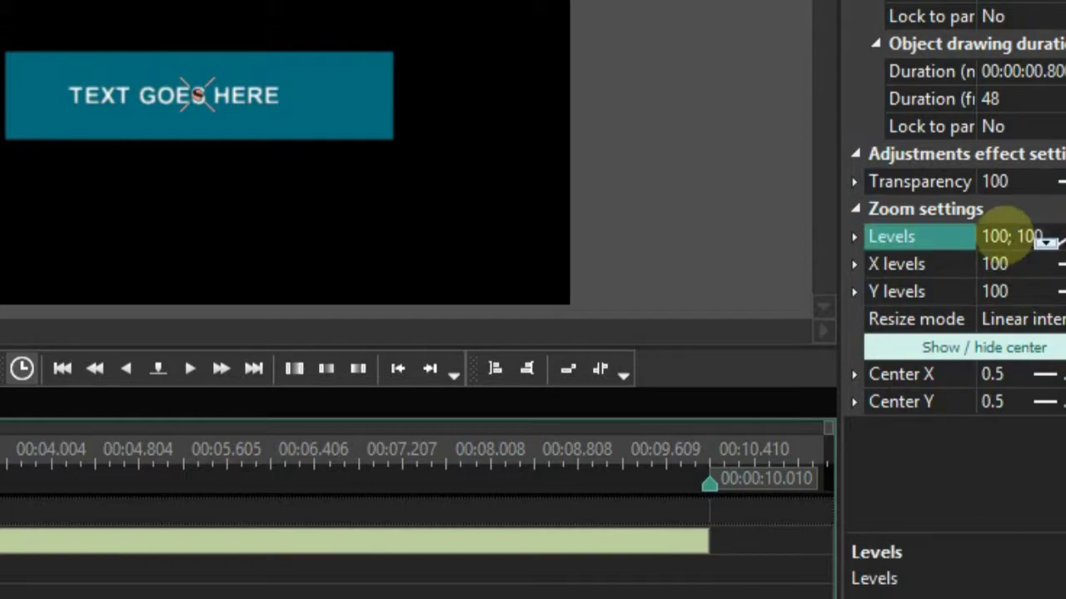
pyautogui.click(992, 236)
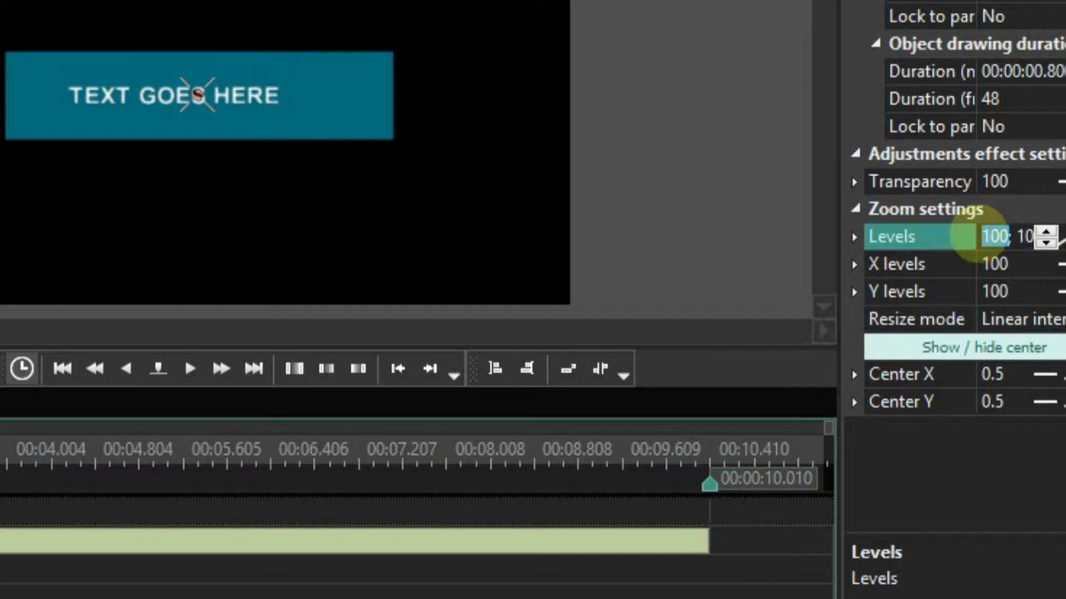
pyautogui.write('0')
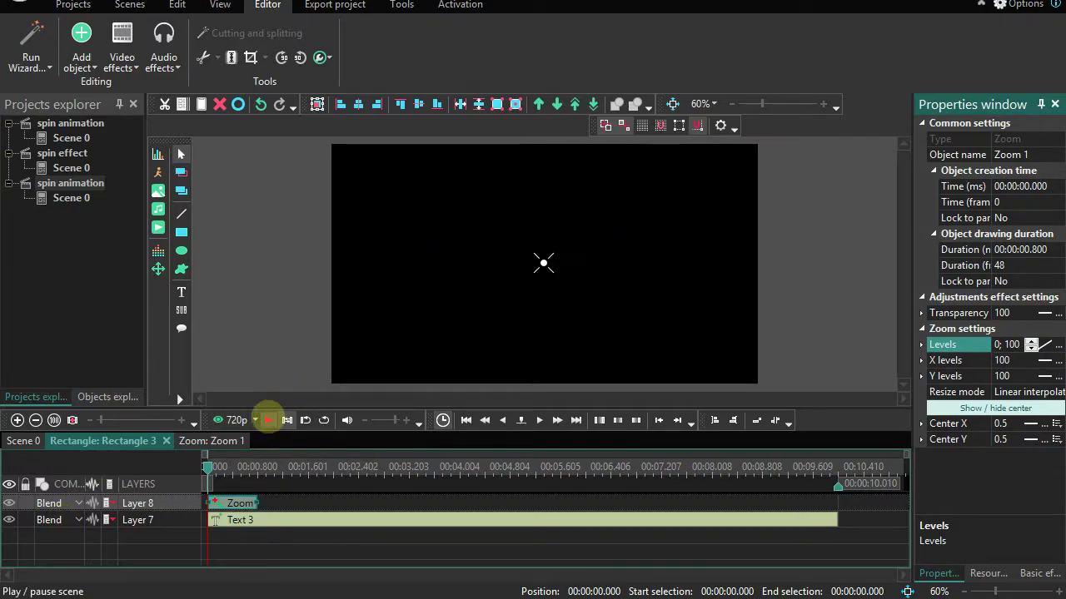
pyautogui.click(268, 420)
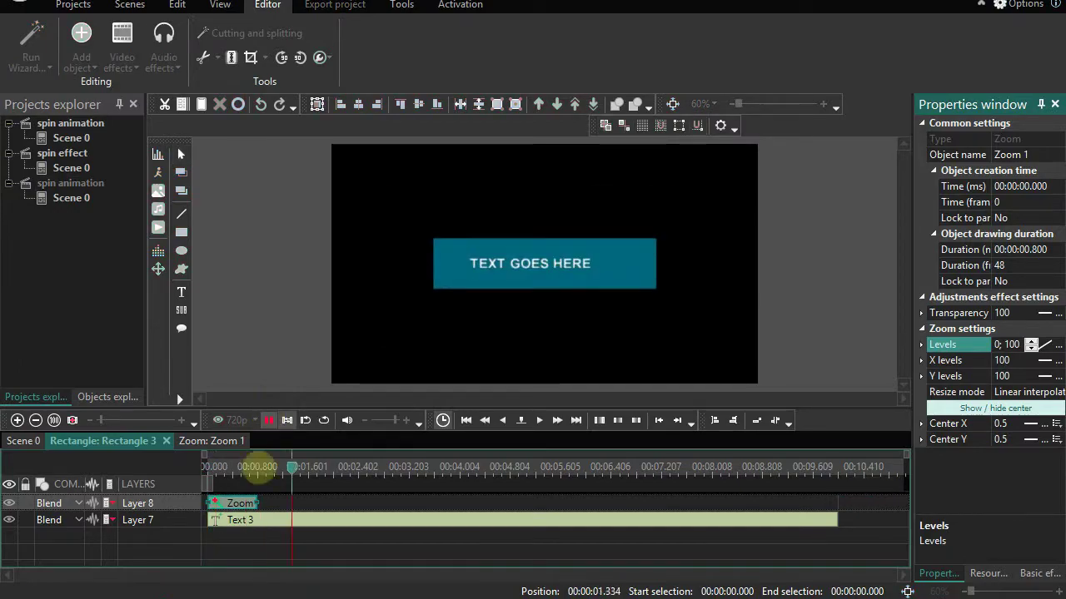
pyautogui.click(243, 503)
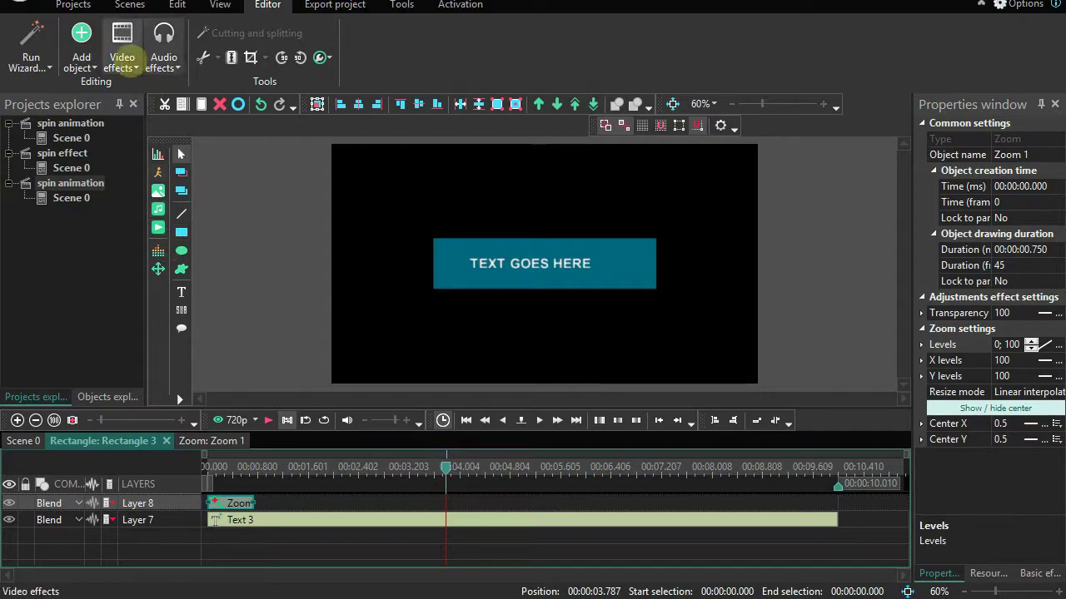
# - Add a Perspective effect on the Zoom effect's layer, starting at about 3.57 seconds and lasting about 1.08 seconds
pyautogui.click(122, 64)
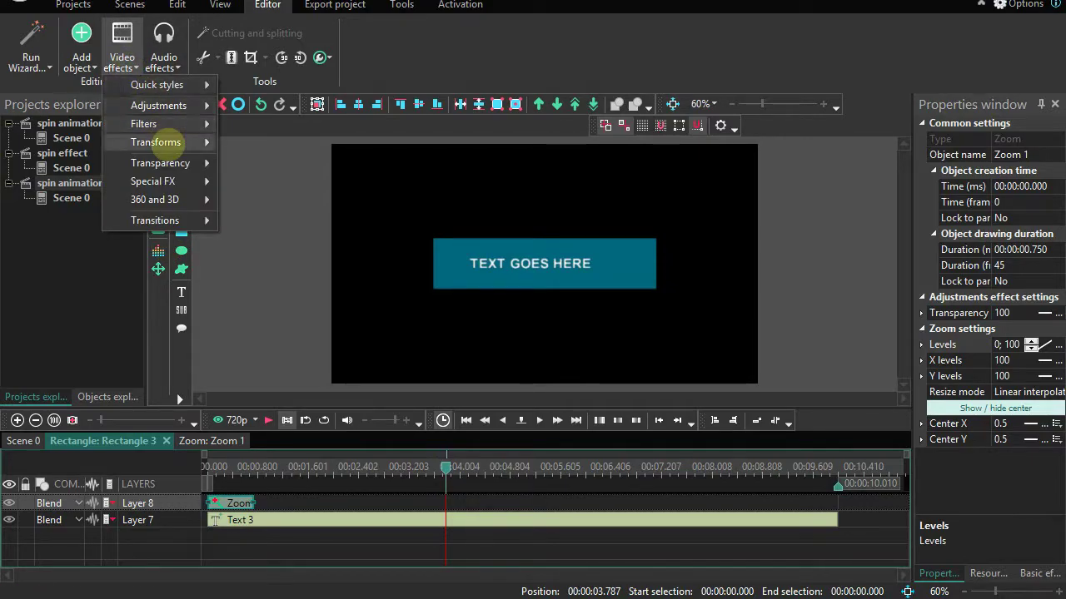
pyautogui.moveTo(155, 141)
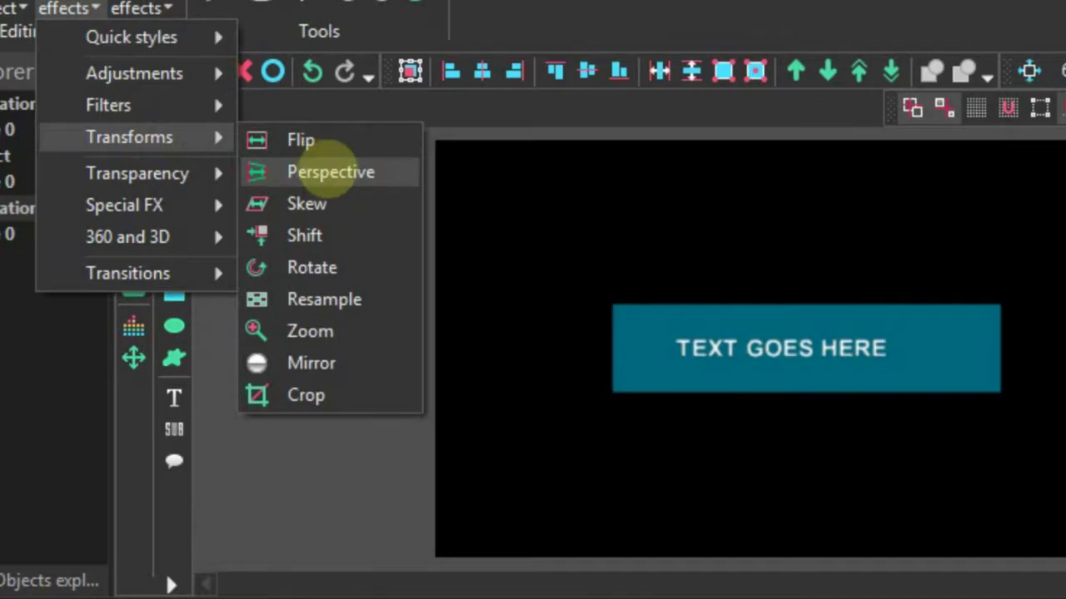
pyautogui.click(332, 172)
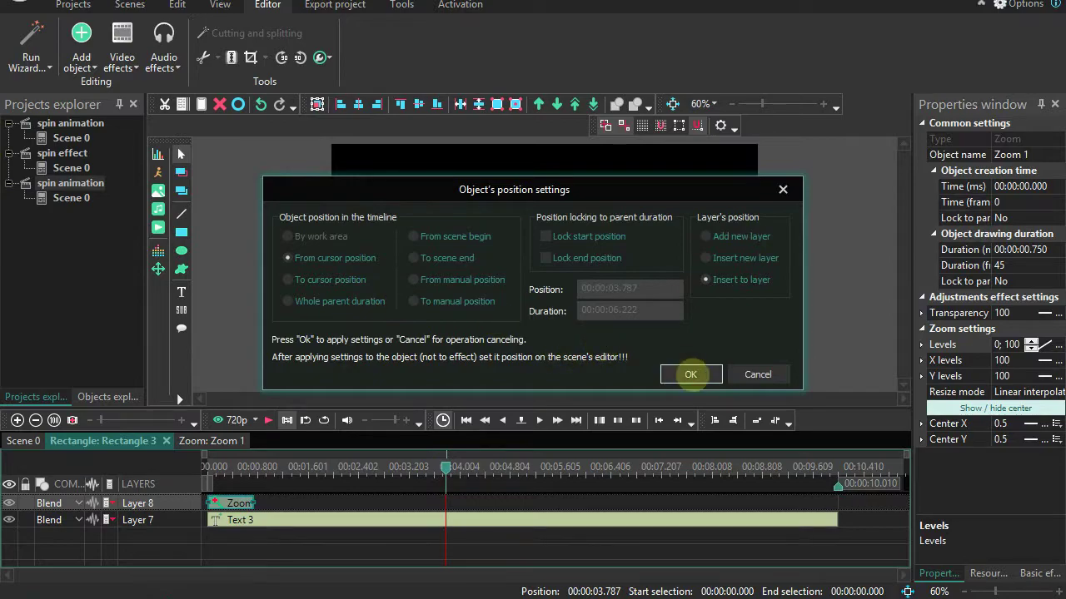
pyautogui.click(690, 374)
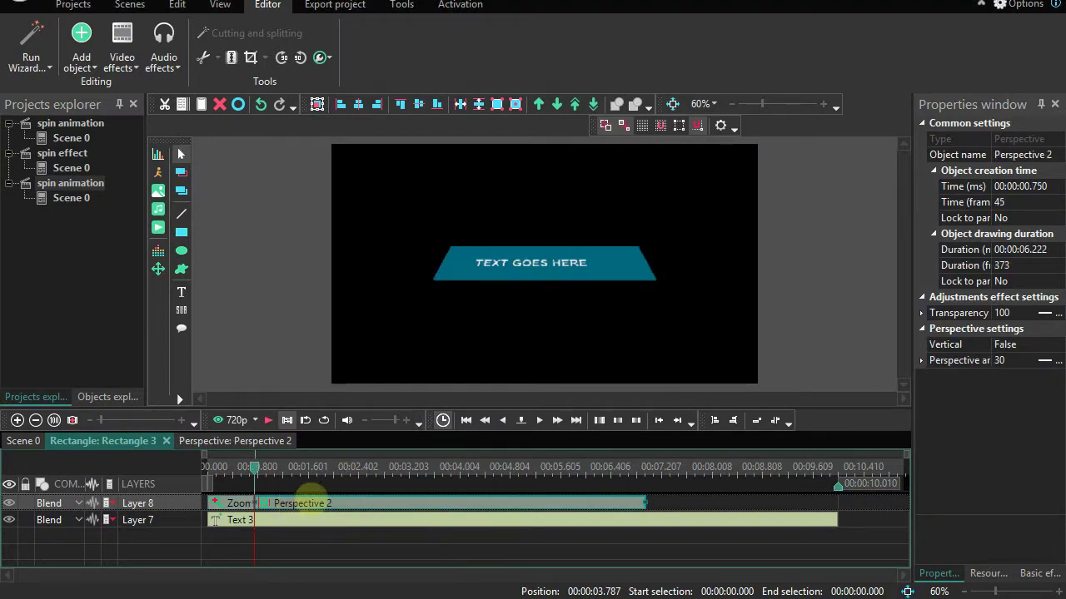
pyautogui.moveTo(409, 501); pyautogui.dragTo(473, 506)
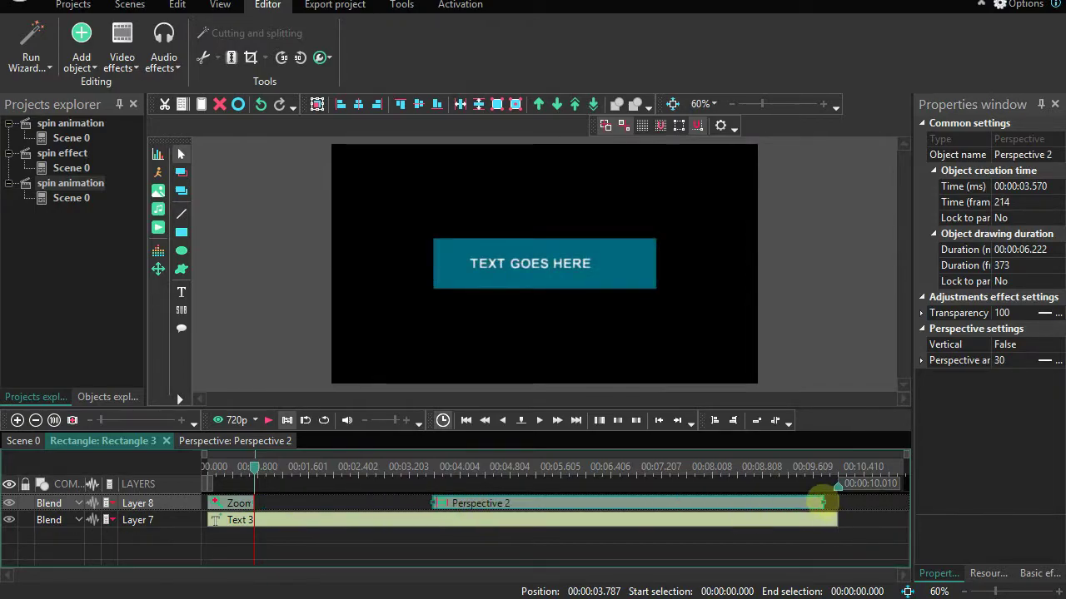
pyautogui.moveTo(822, 502); pyautogui.dragTo(499, 502)
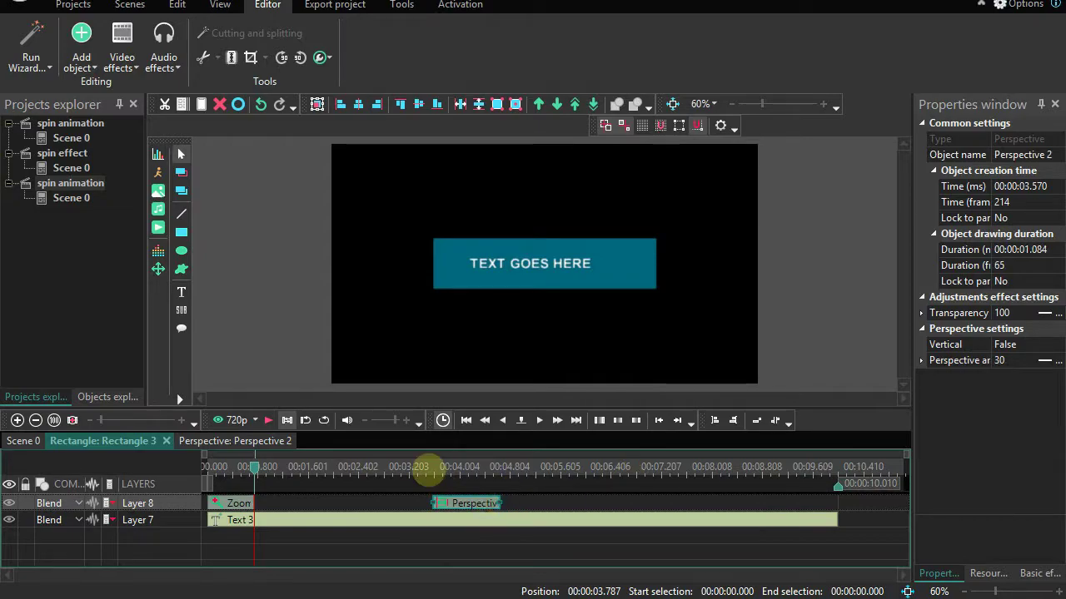
# - Shorten the Perspective effect to about 0.93 seconds and set its Vertical option to True
pyautogui.moveTo(497, 501); pyautogui.dragTo(479, 502)
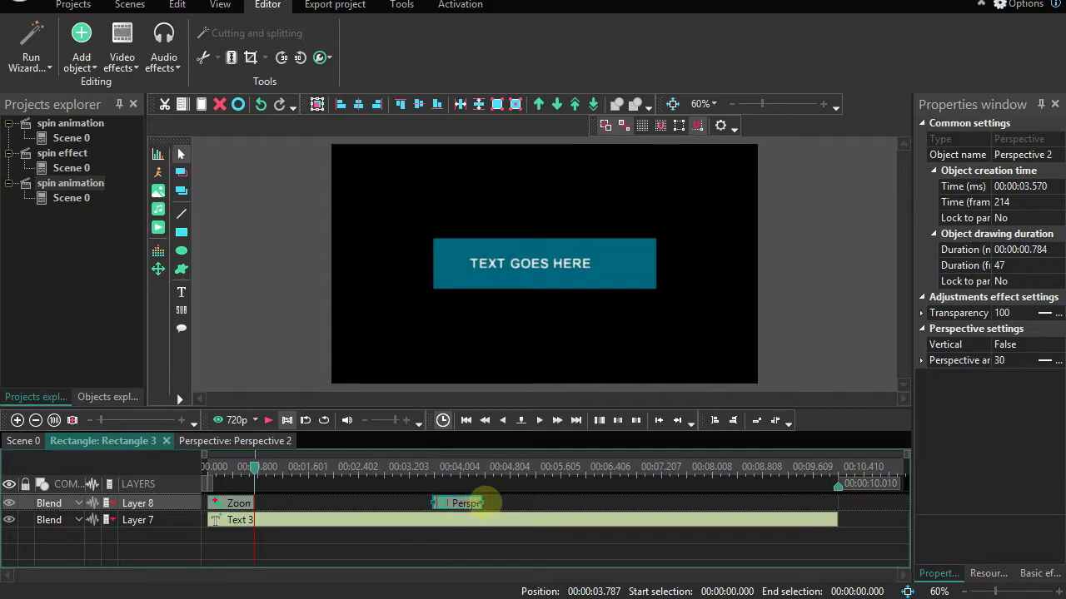
pyautogui.click(426, 468)
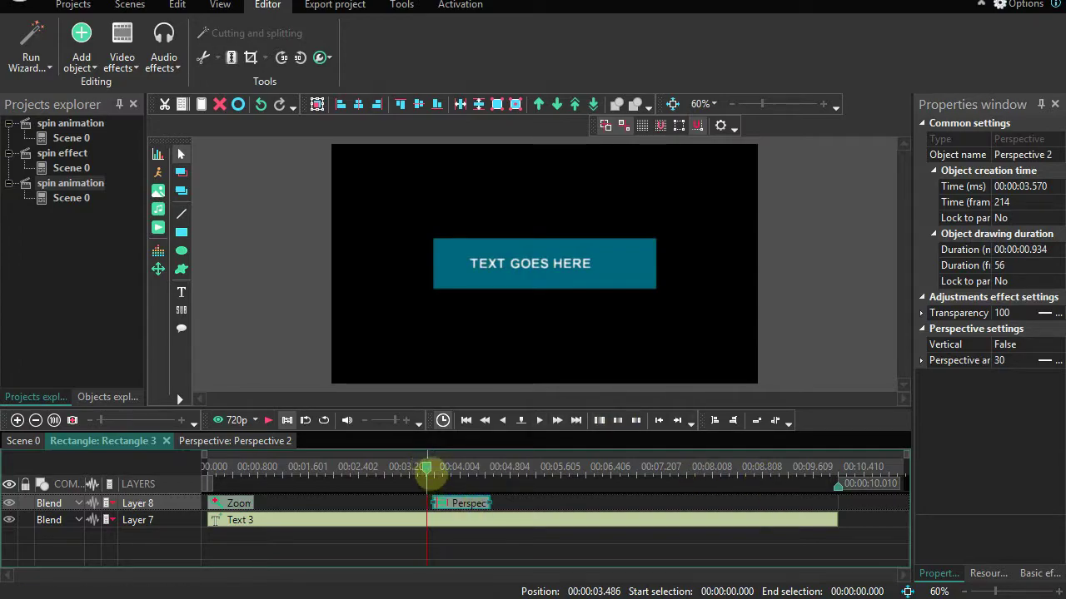
pyautogui.click(443, 468)
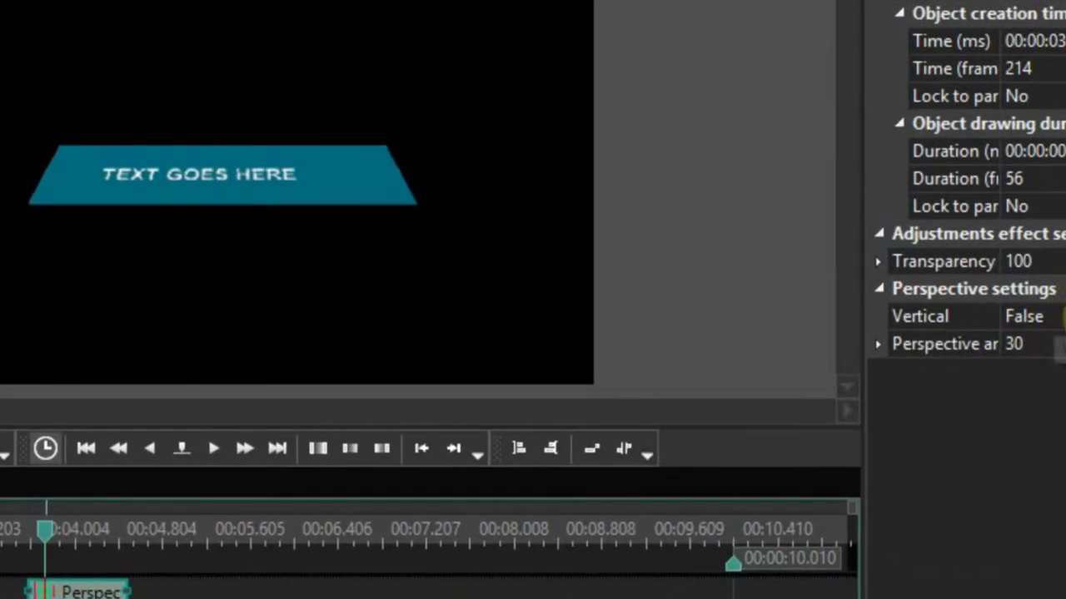
pyautogui.click(1045, 329)
pyautogui.click(1028, 316)
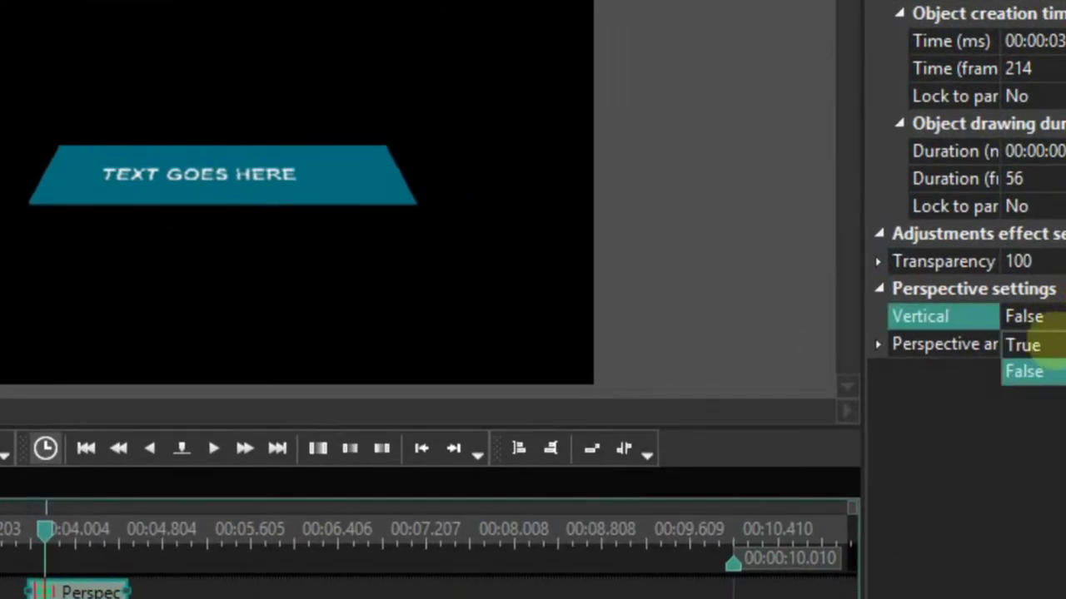
pyautogui.click(1023, 344)
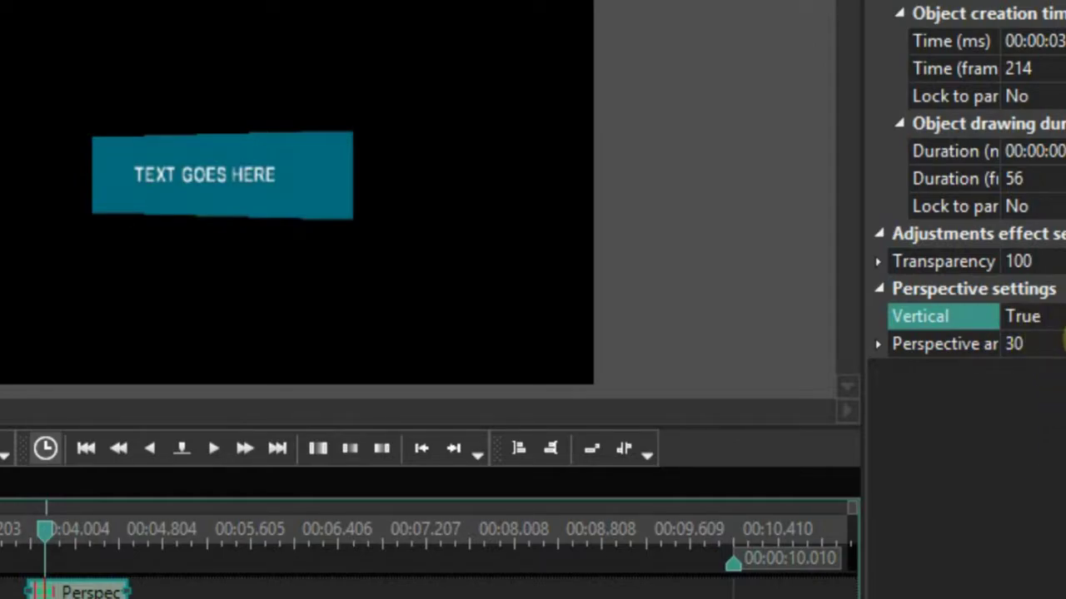
# - Animate the Perspective effect's angles from 0 to -90 and preview the result from about 3.42 seconds
pyautogui.click(1036, 343)
pyautogui.click(1028, 343)
pyautogui.doubleClick(1013, 343)
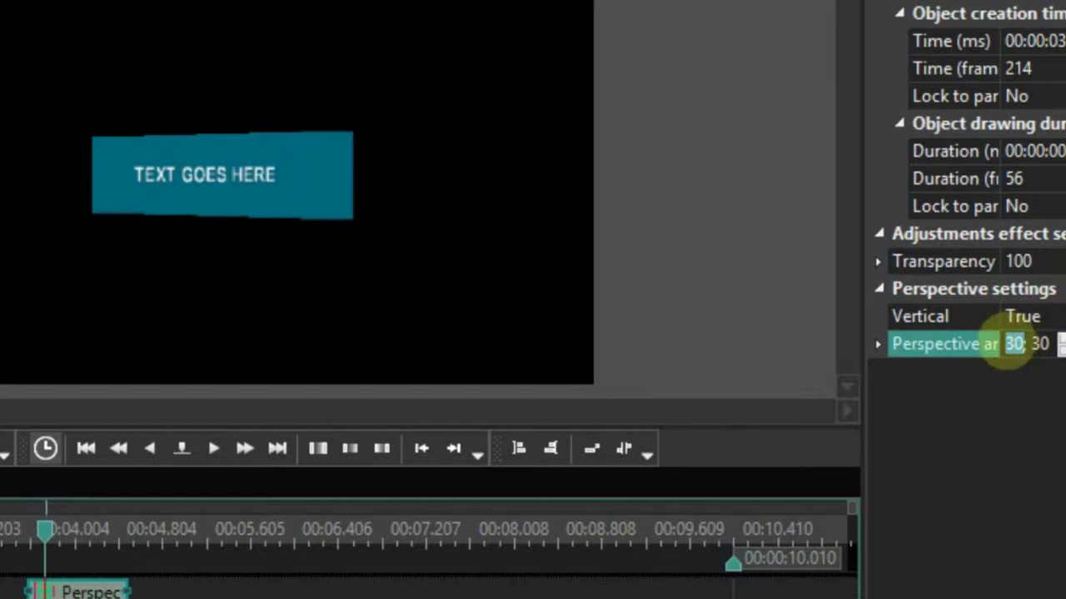
pyautogui.write('0')
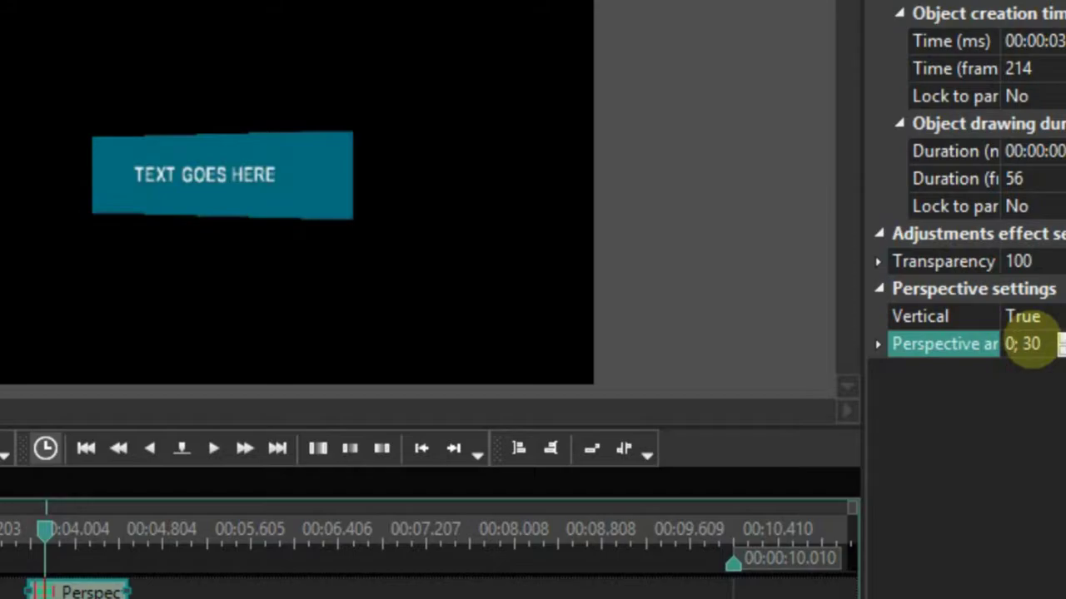
pyautogui.doubleClick(1032, 343)
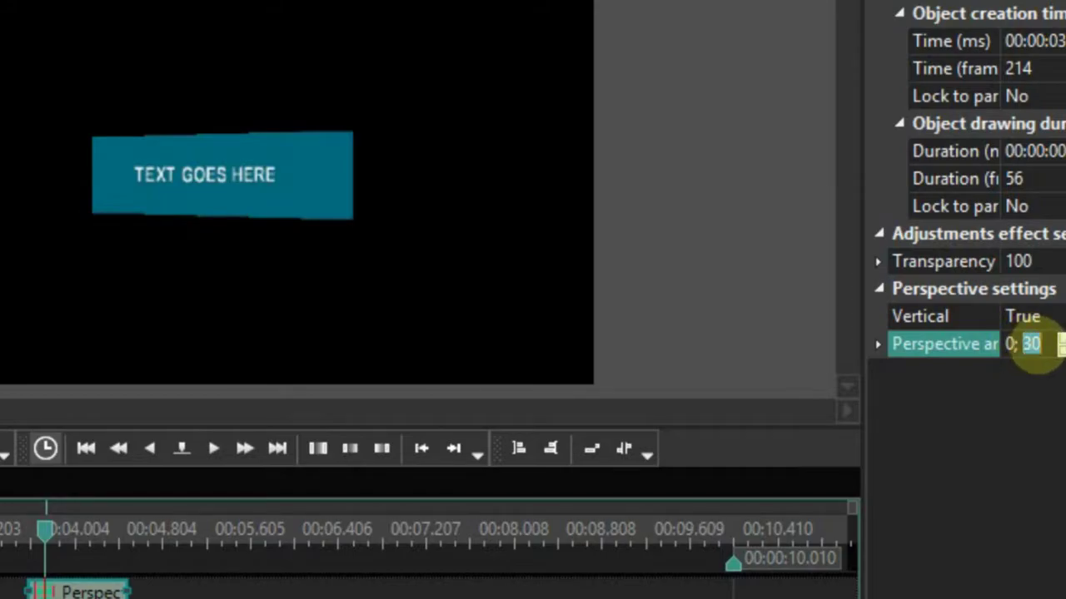
pyautogui.write('-9')
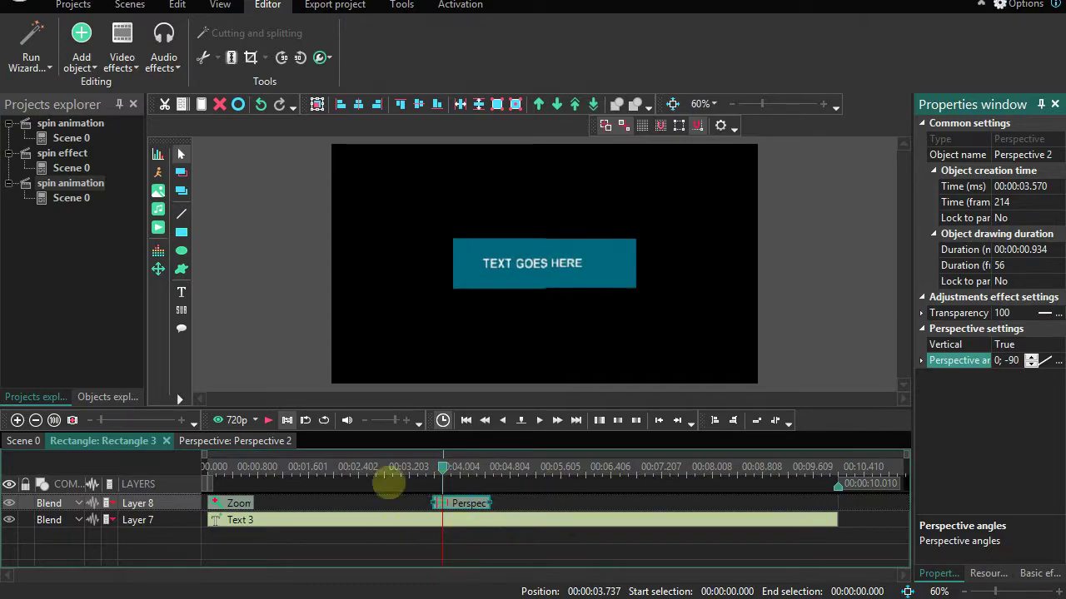
pyautogui.click(422, 466)
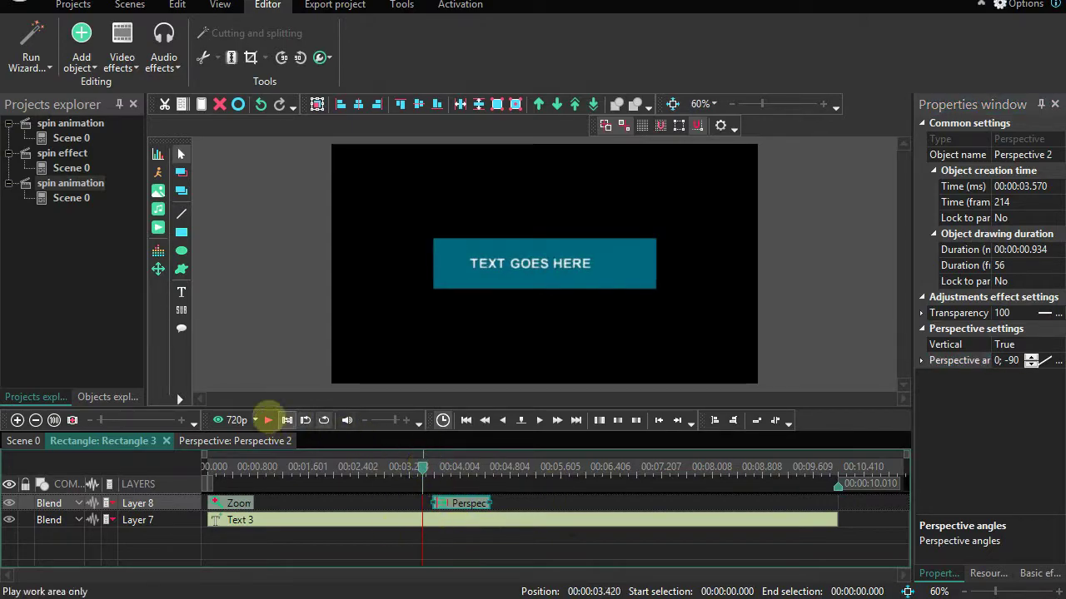
pyautogui.click(267, 419)
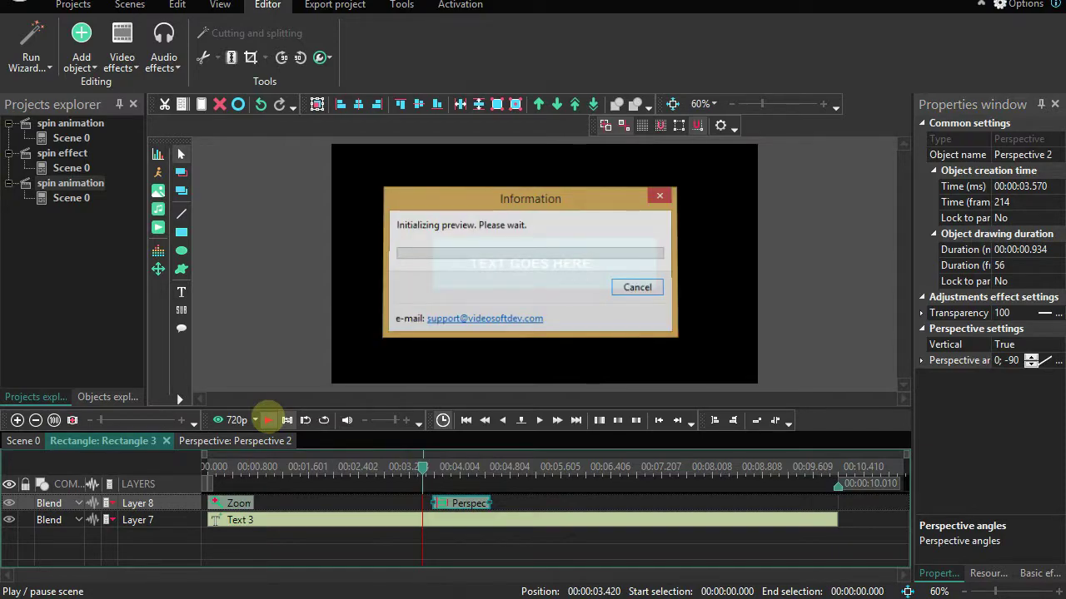
pyautogui.click(267, 419)
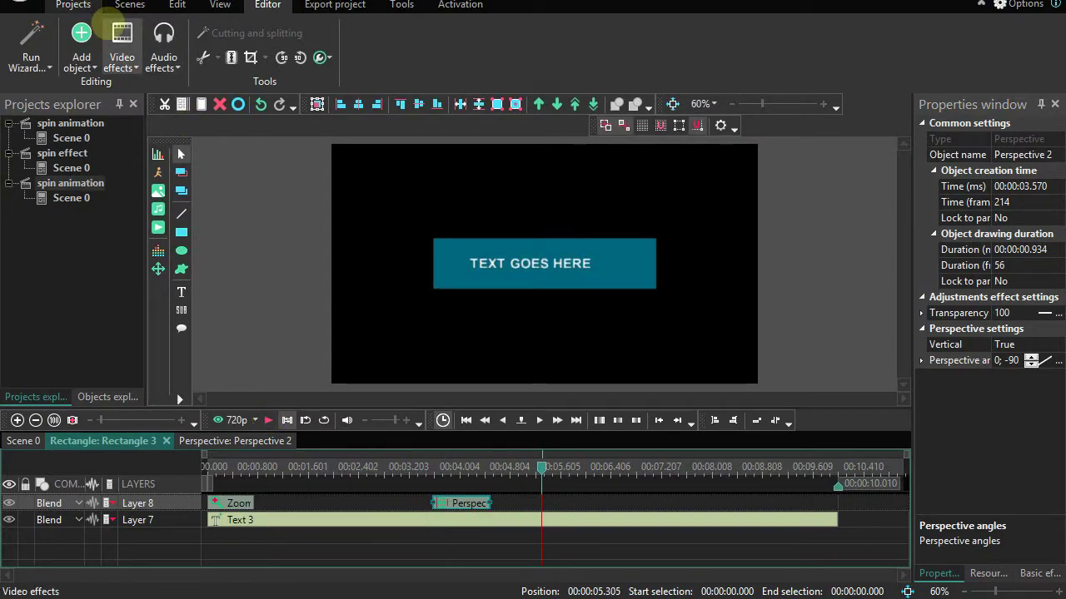
# - Add a Fade out transparency effect on a new layer from the cursor position at 3.536 seconds, lasting 0.433 seconds
pyautogui.click(247, 293)
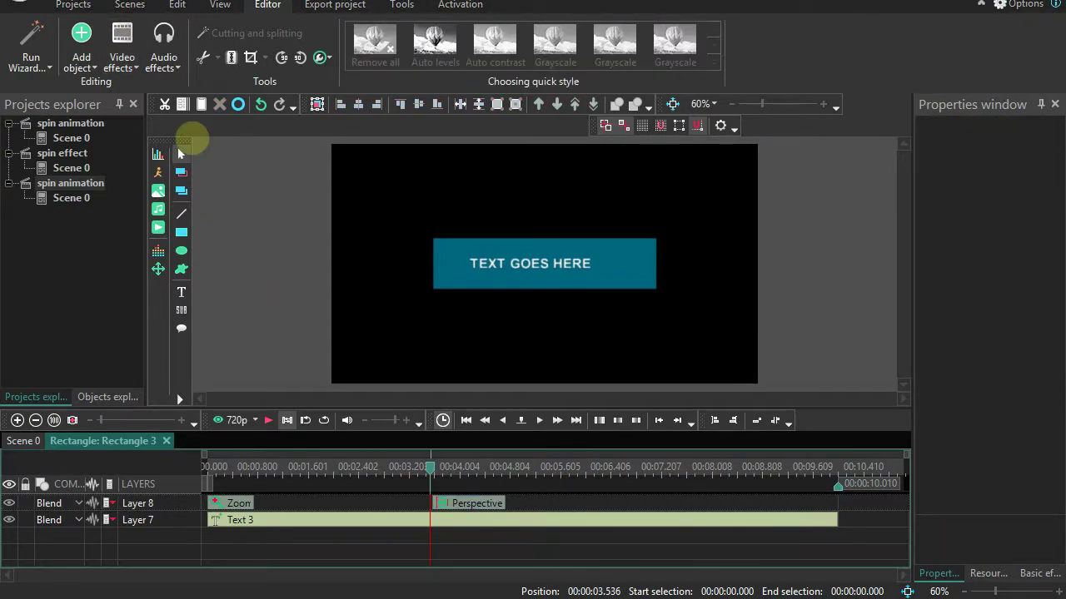
pyautogui.click(123, 63)
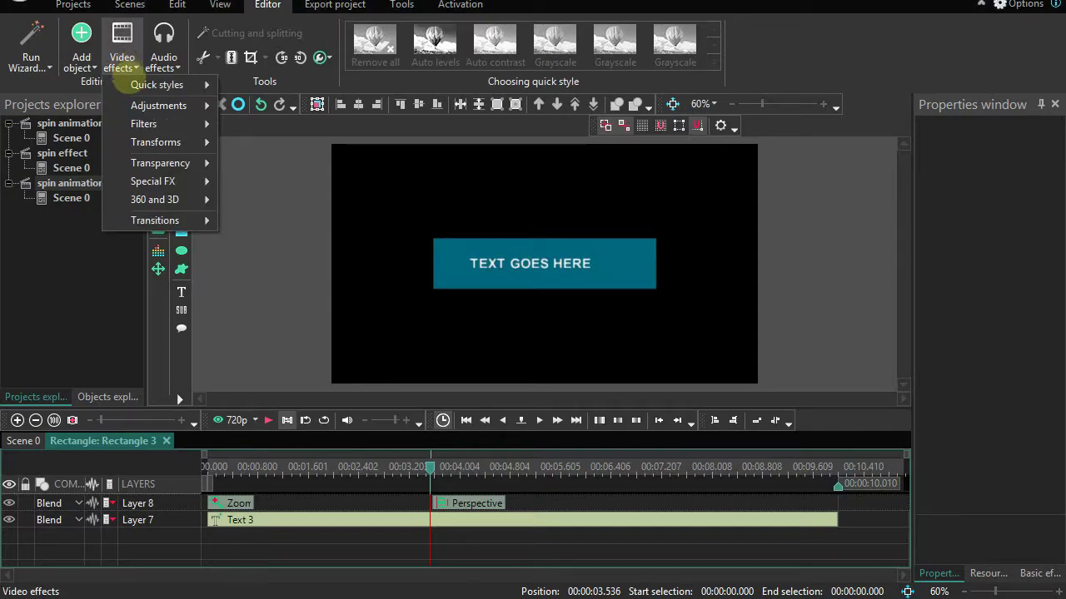
pyautogui.moveTo(135, 106)
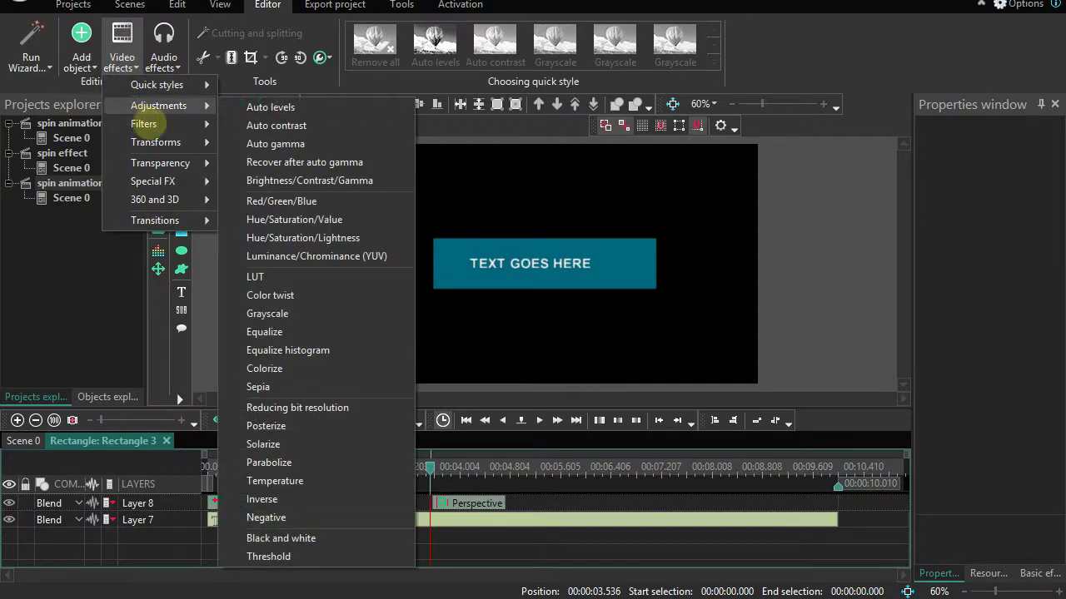
pyautogui.moveTo(187, 164)
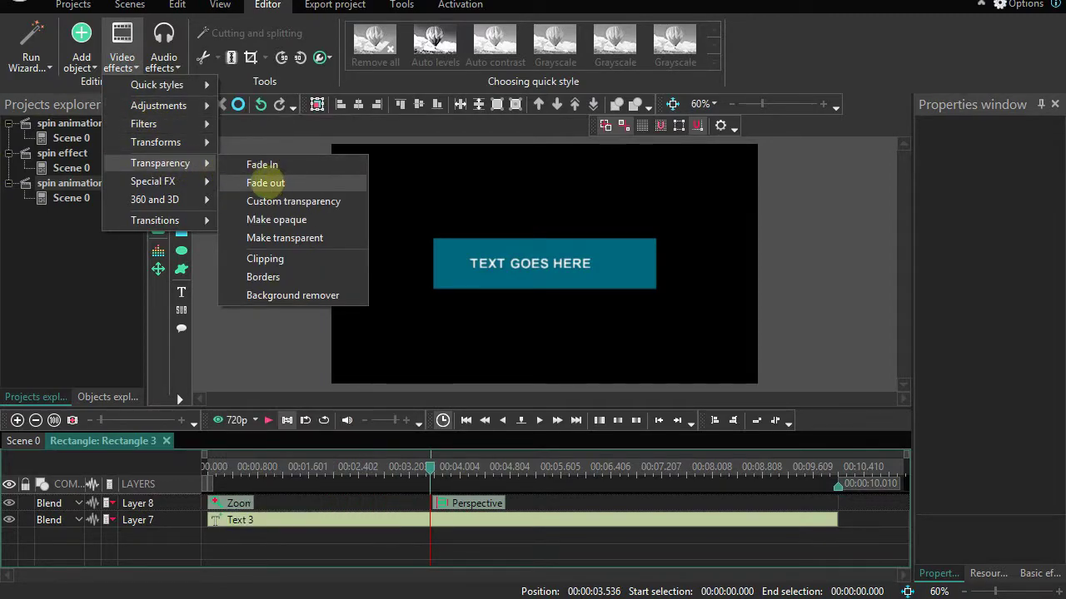
pyautogui.click(265, 182)
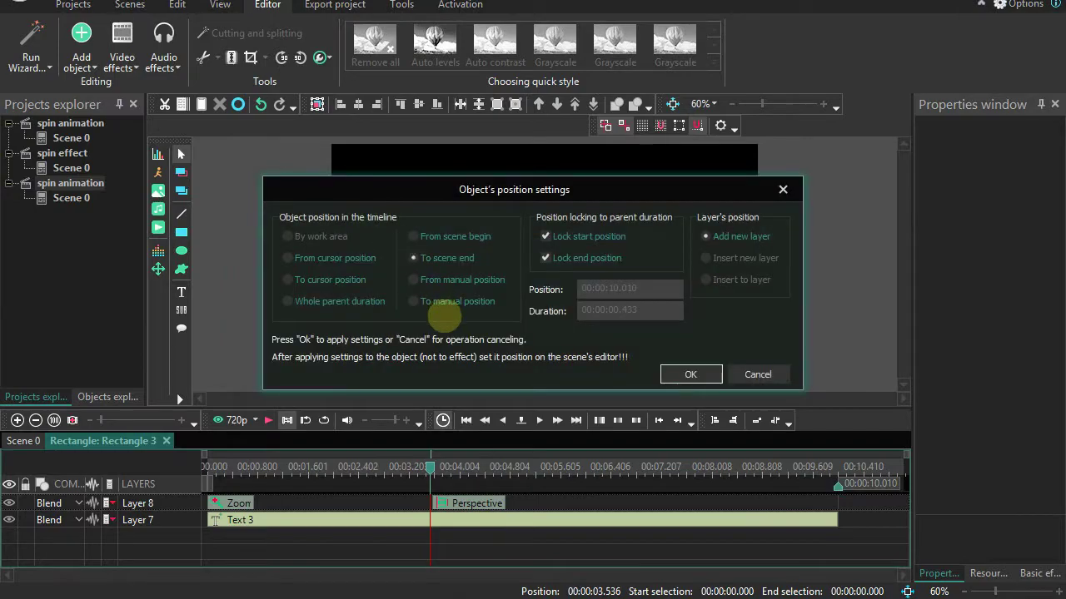
pyautogui.click(287, 258)
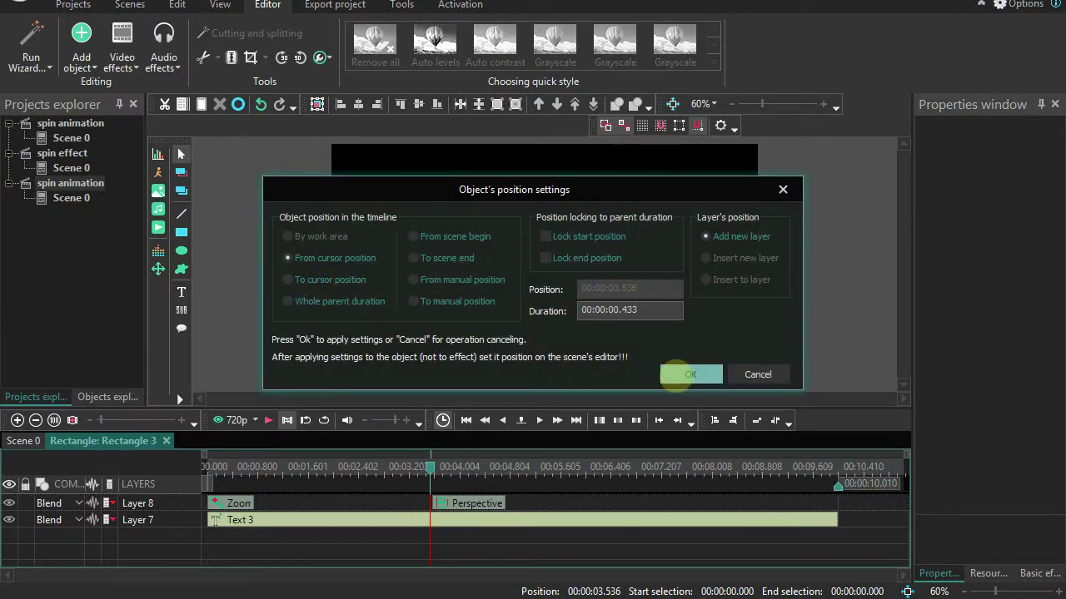
pyautogui.click(676, 375)
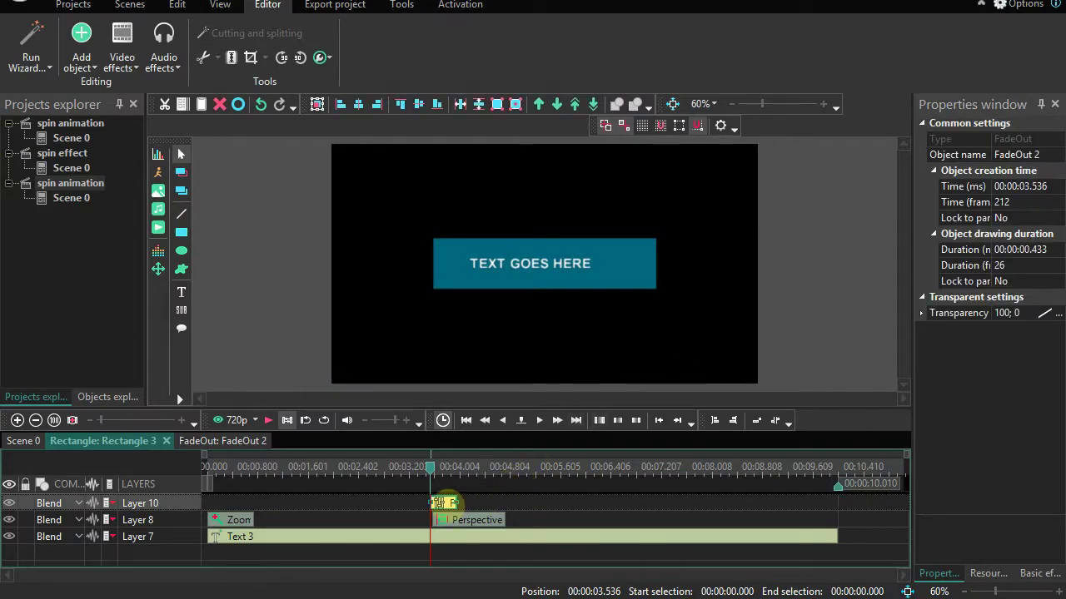
# - Move the Fade out effect to about 4.3 seconds so it ends with the Perspective effect, and preview the result
pyautogui.moveTo(442, 502); pyautogui.dragTo(488, 502)
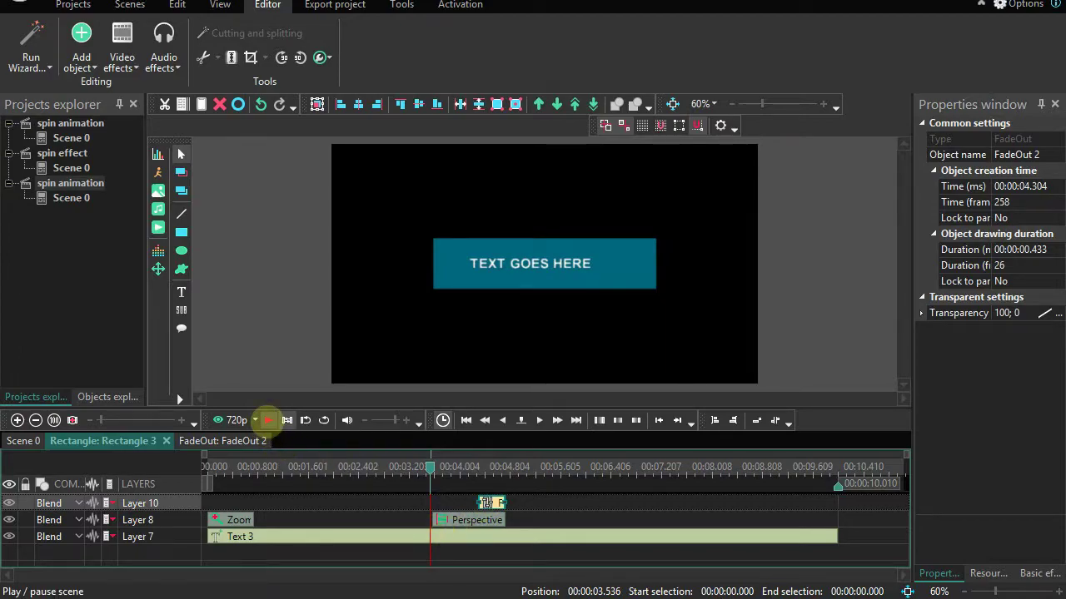
pyautogui.click(268, 419)
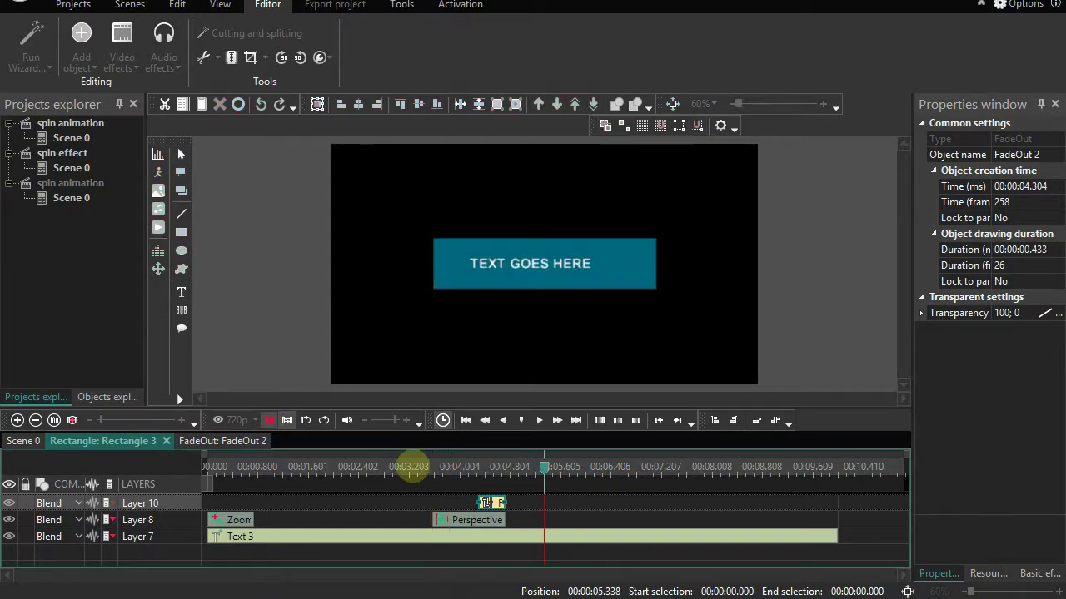
pyautogui.press('space')
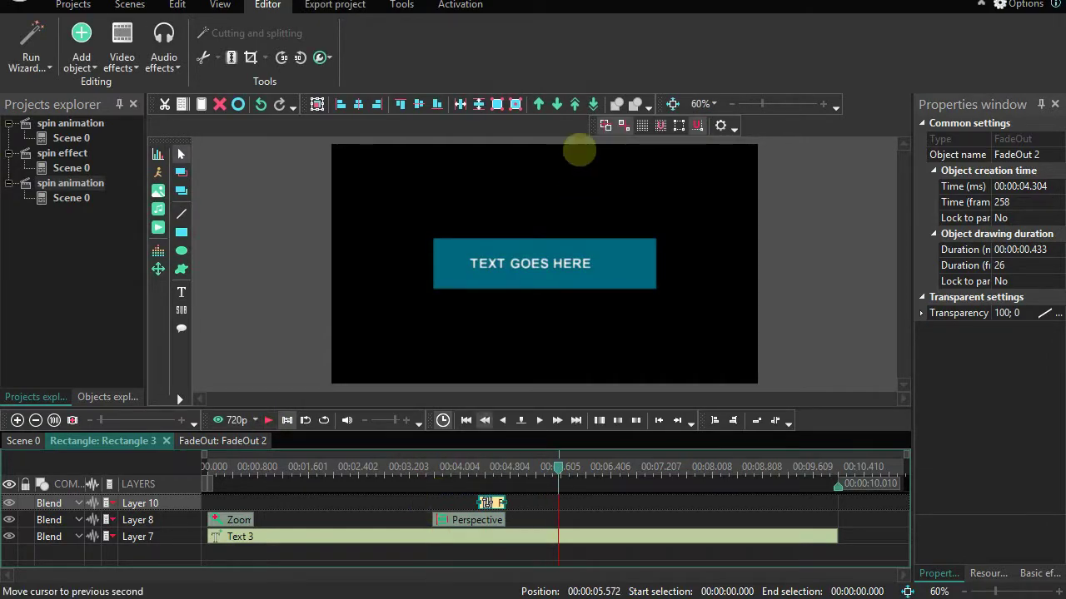
# - Duplicate the Perspective effect and move the copy along the original's layer to about 8.22 seconds, at the end of the text
pyautogui.click(481, 519)
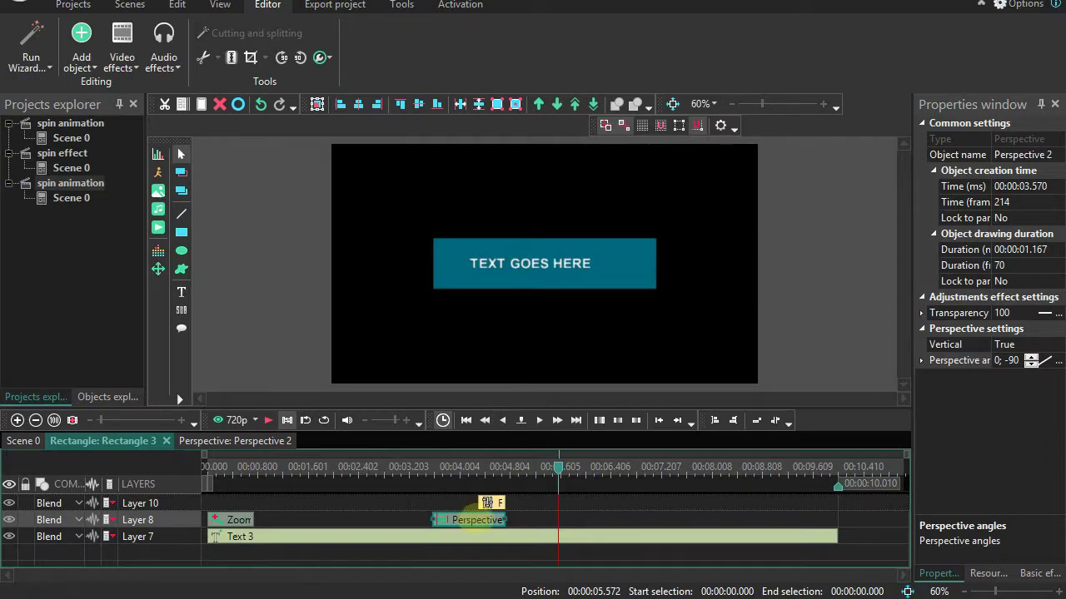
pyautogui.rightClick(478, 518)
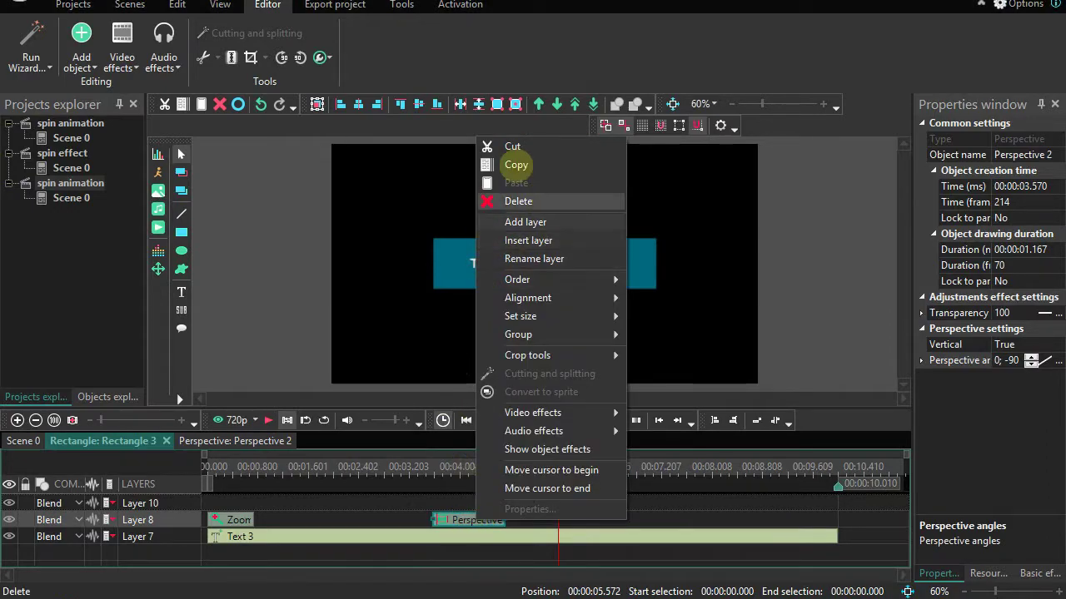
pyautogui.click(517, 164)
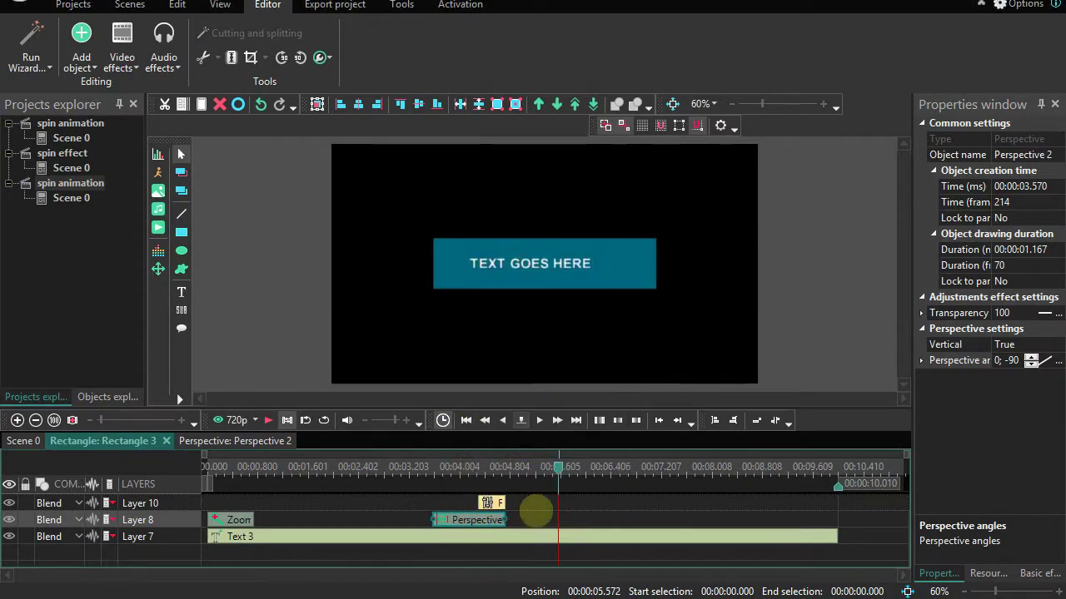
pyautogui.rightClick(535, 512)
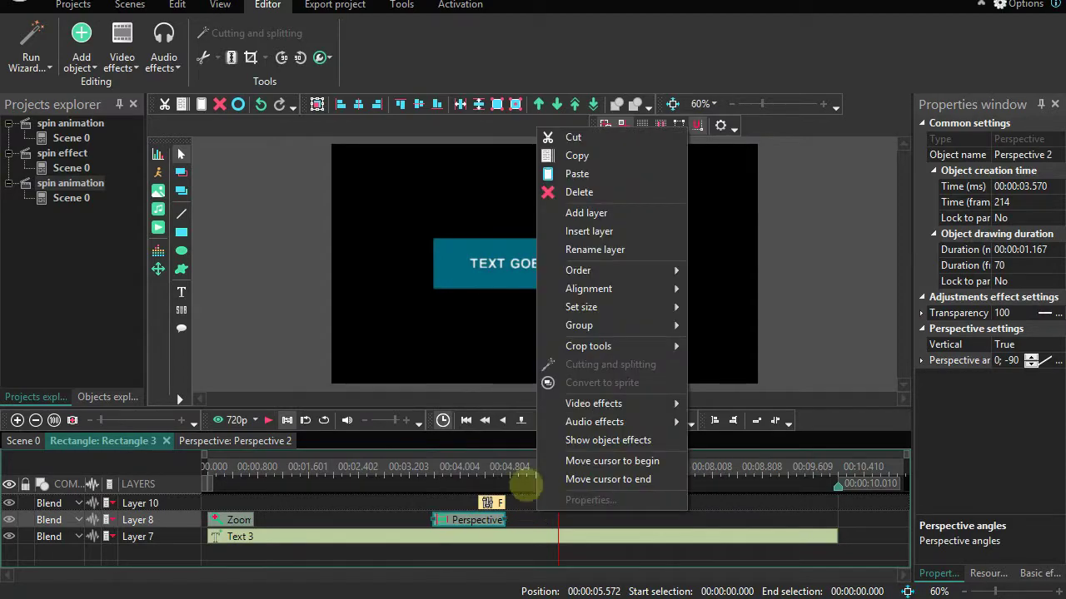
pyautogui.click(574, 153)
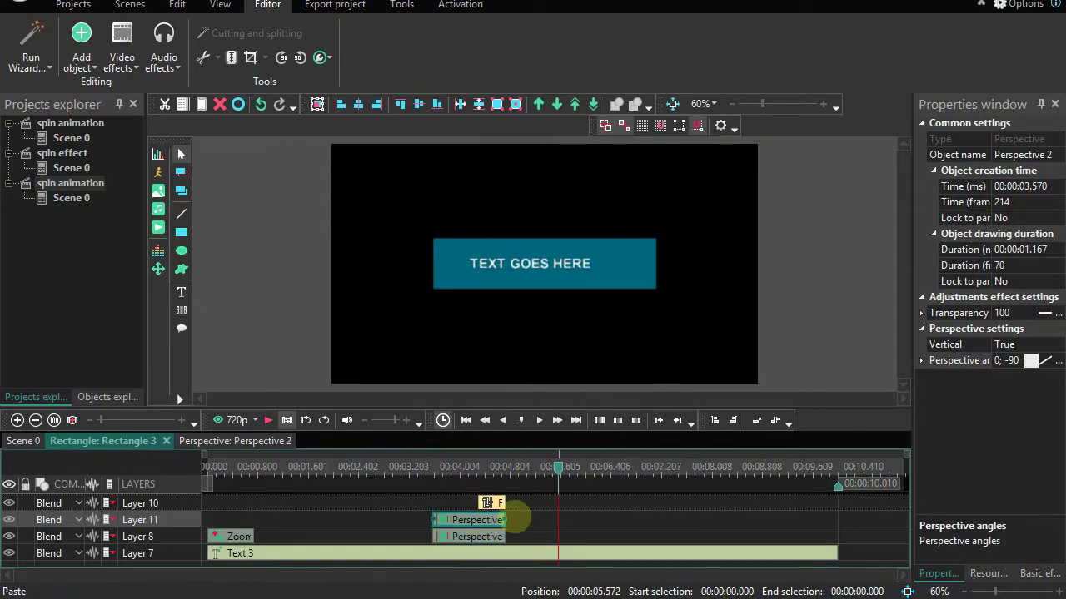
pyautogui.moveTo(482, 515); pyautogui.dragTo(769, 533)
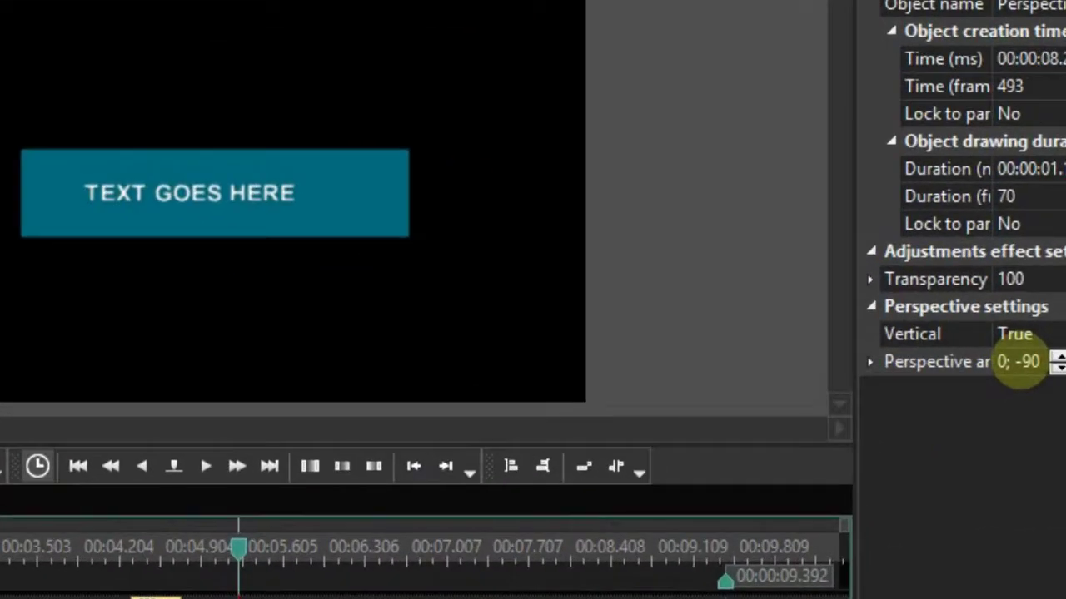
# - Set the copied Perspective effect's angles to 0; 90 and preview the animation from about 7.99 and 3.42 seconds
pyautogui.click(1019, 363)
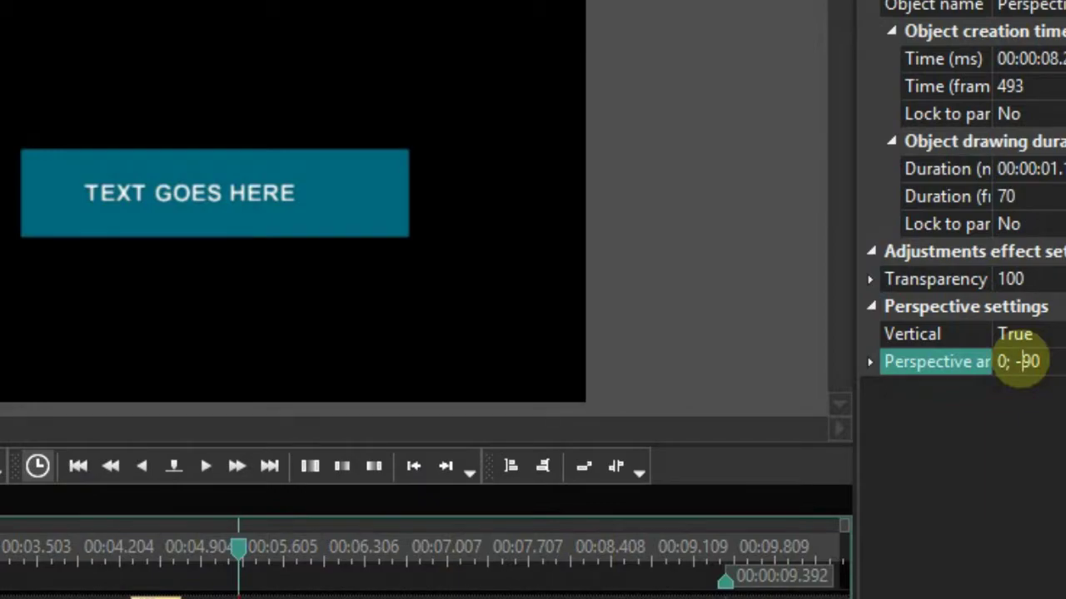
pyautogui.press('BackSpace')
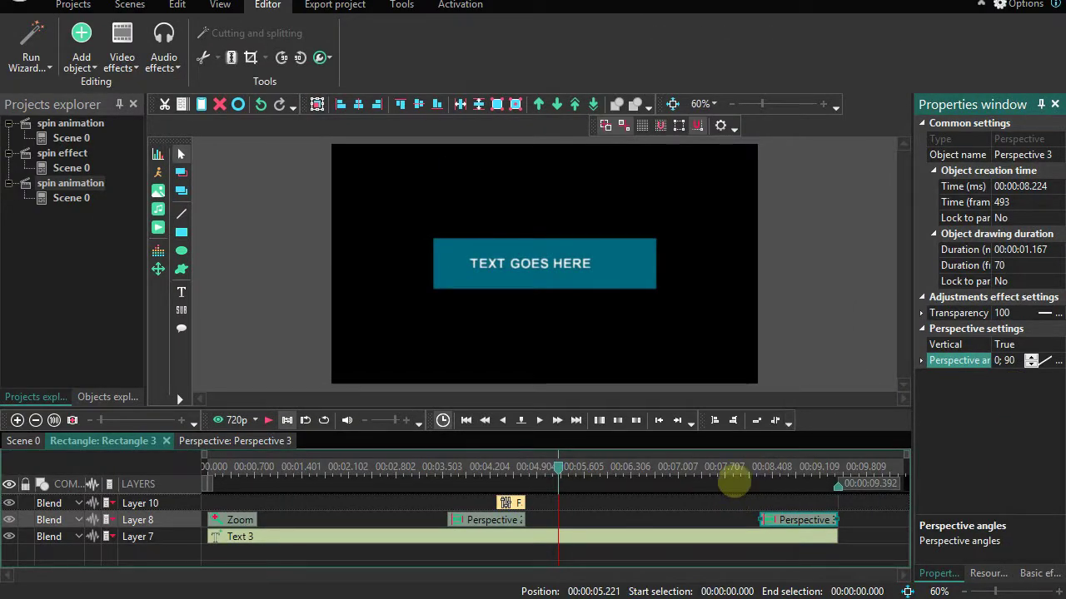
pyautogui.click(743, 472)
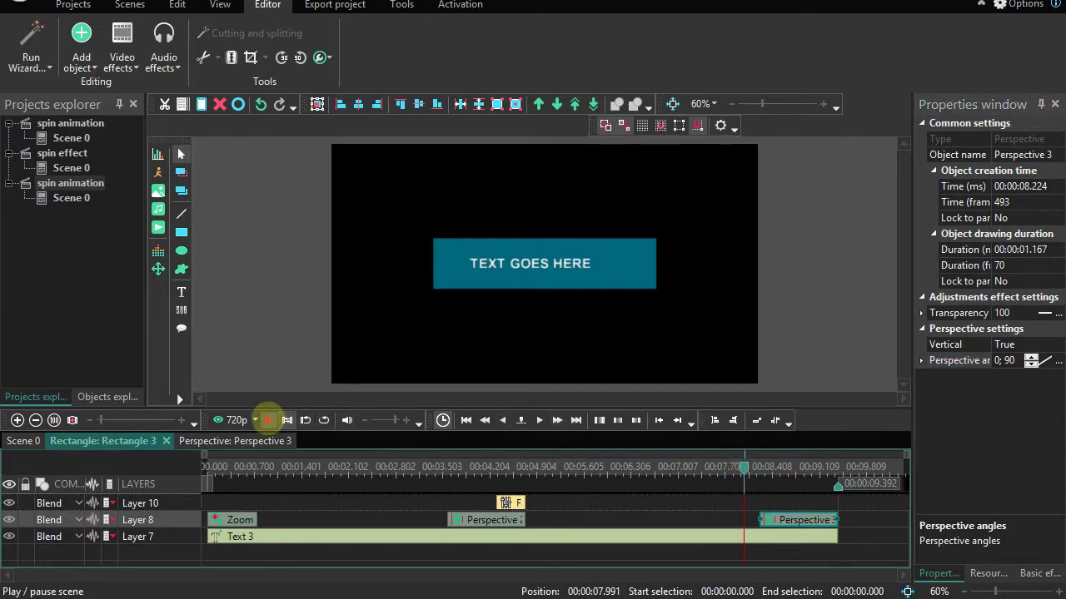
pyautogui.click(267, 421)
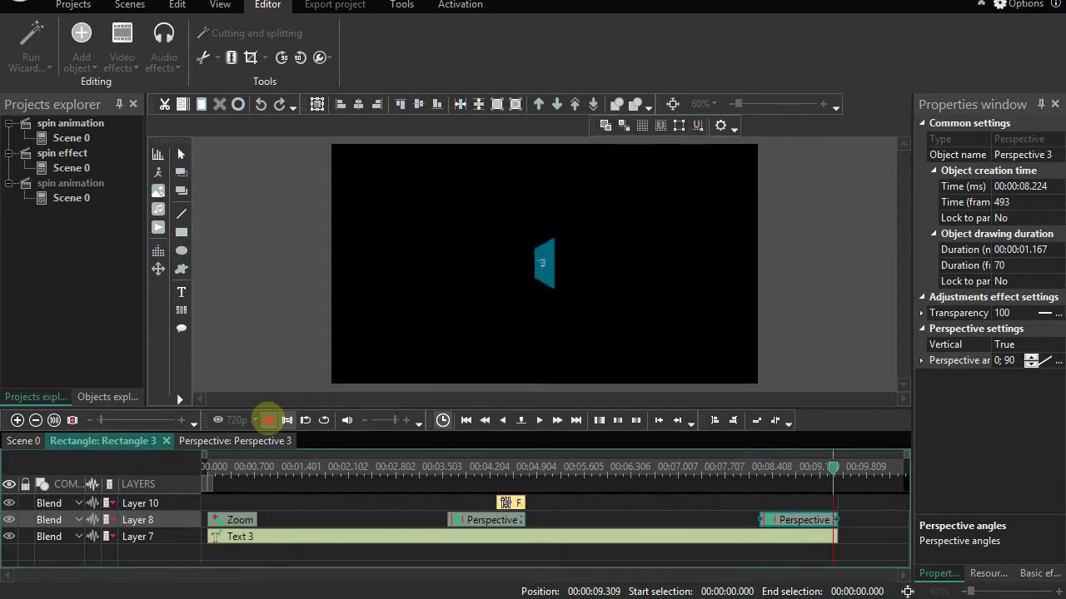
pyautogui.click(437, 463)
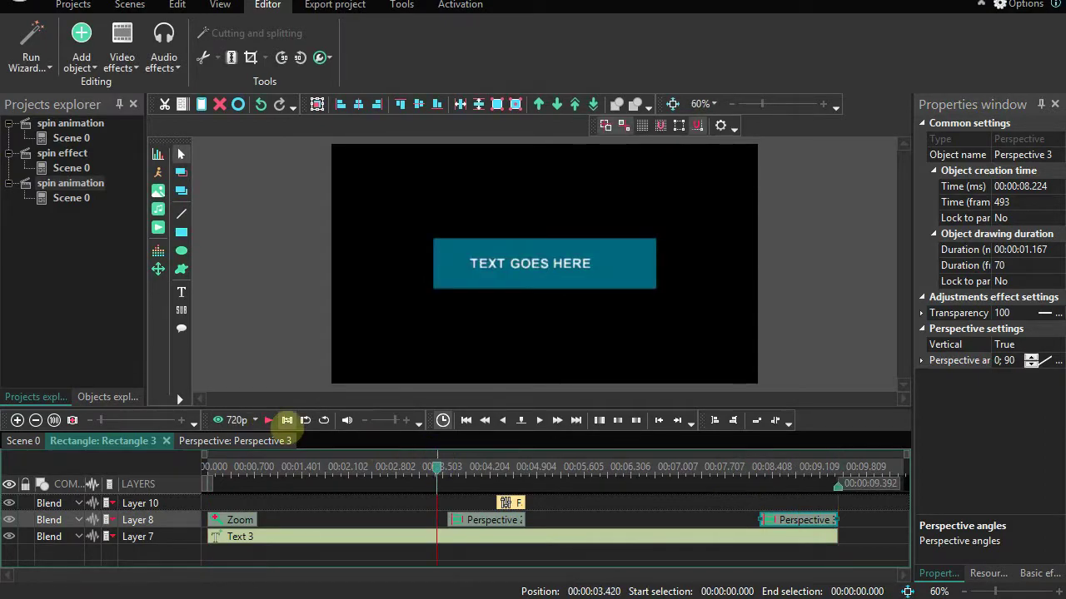
pyautogui.click(268, 420)
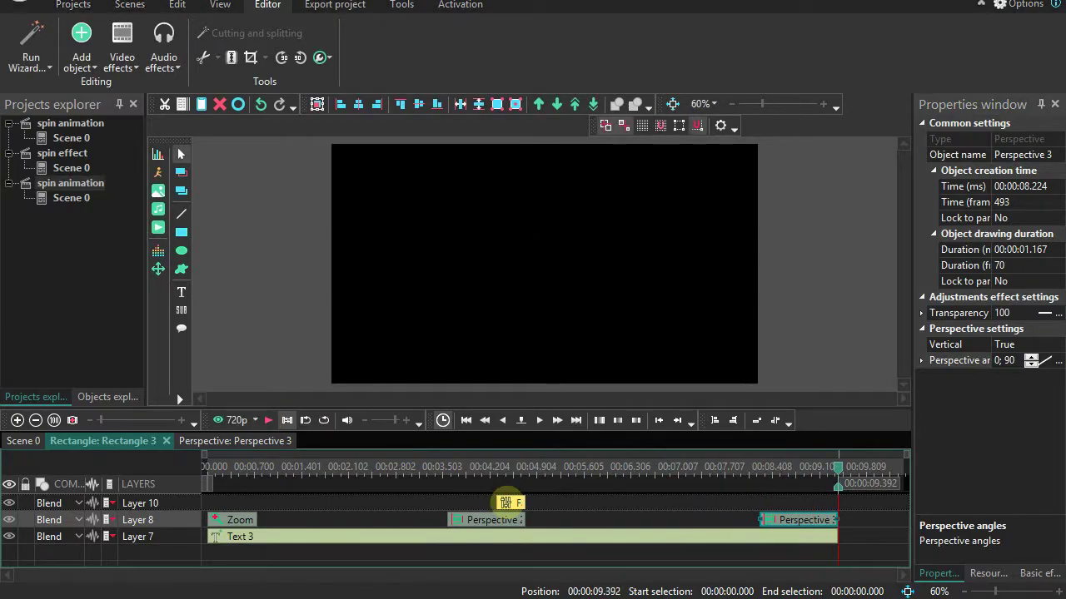
# - Duplicate the Fade out effect and move the copy along the original's layer to about 8.96 seconds, ending with the last Perspective effect
pyautogui.click(507, 502)
pyautogui.rightClick(508, 502)
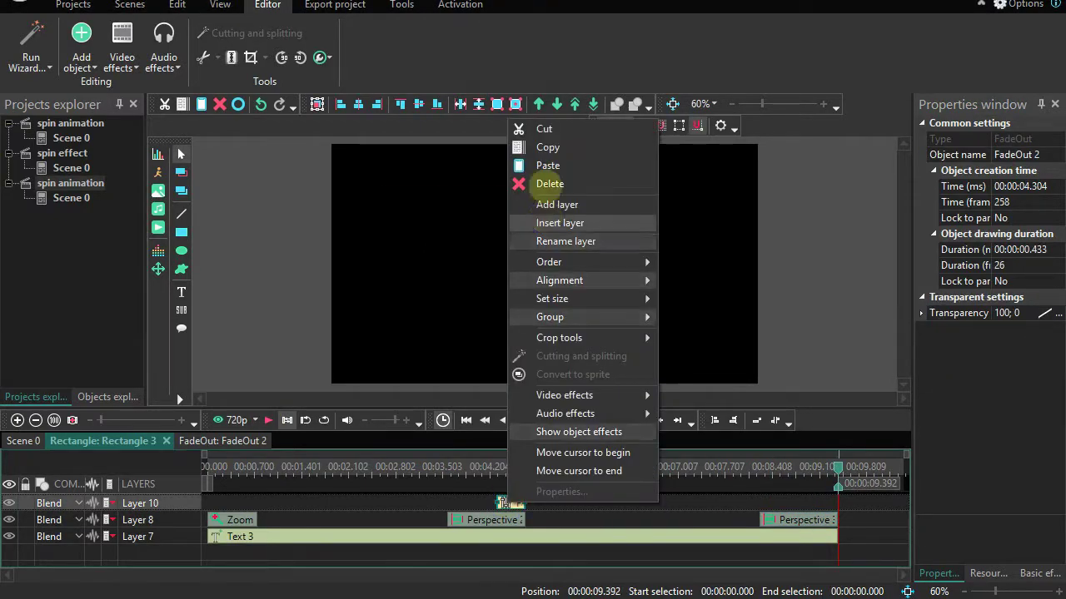
pyautogui.click(548, 147)
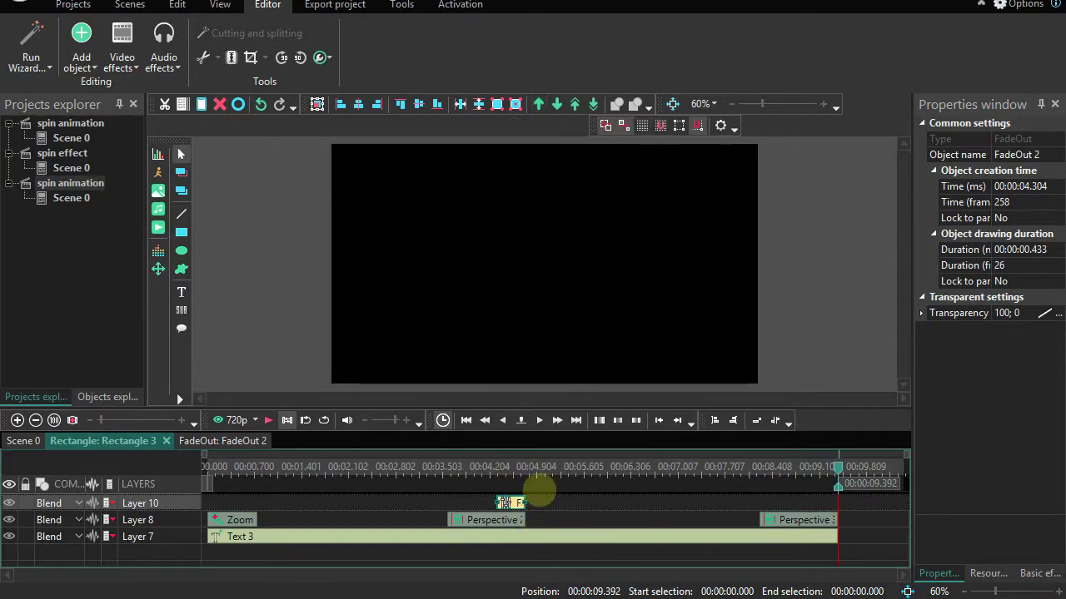
pyautogui.rightClick(509, 502)
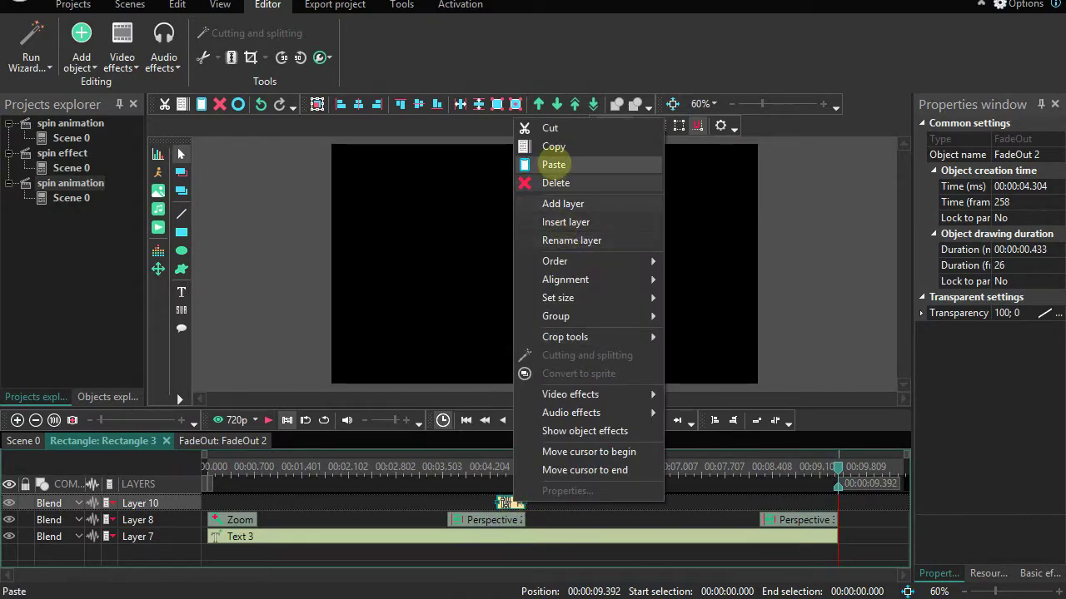
pyautogui.click(553, 164)
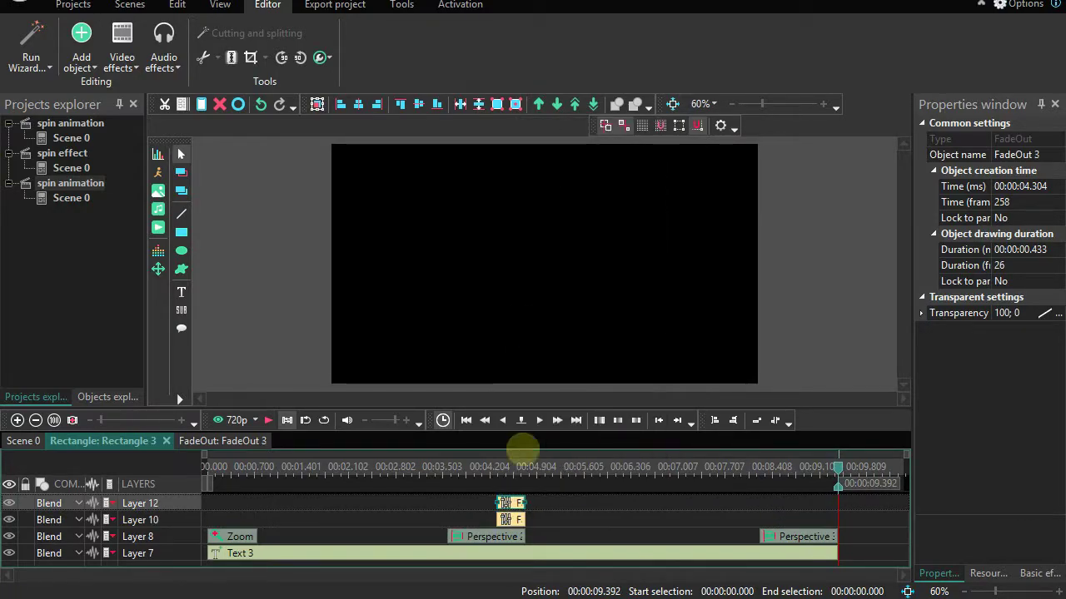
pyautogui.moveTo(510, 501); pyautogui.dragTo(820, 516)
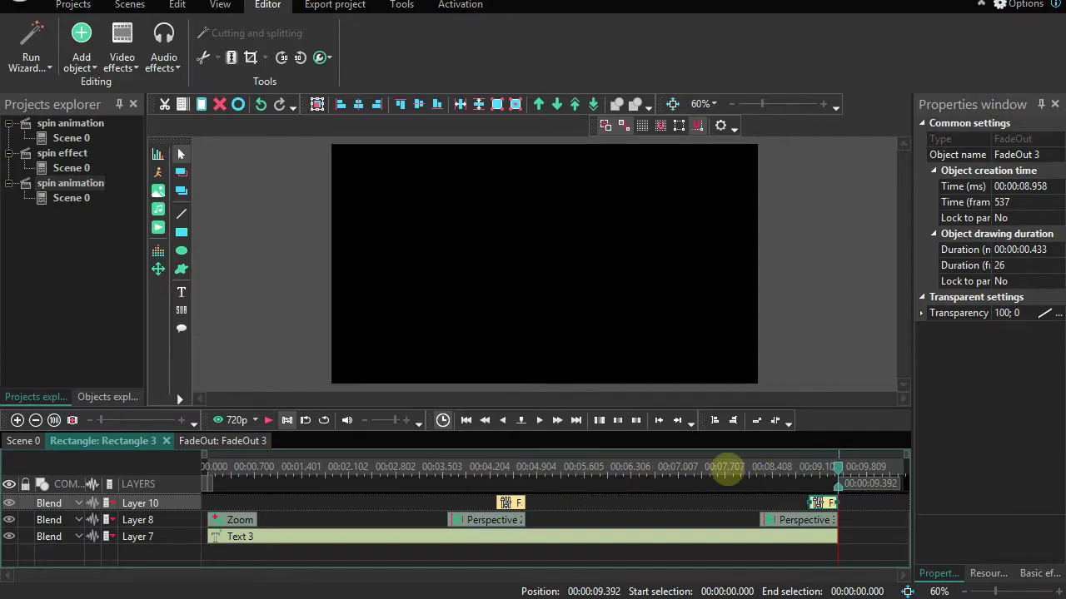
# - Preview the animation's ending from about 7.76 seconds and play the whole animation from the beginning
pyautogui.click(725, 468)
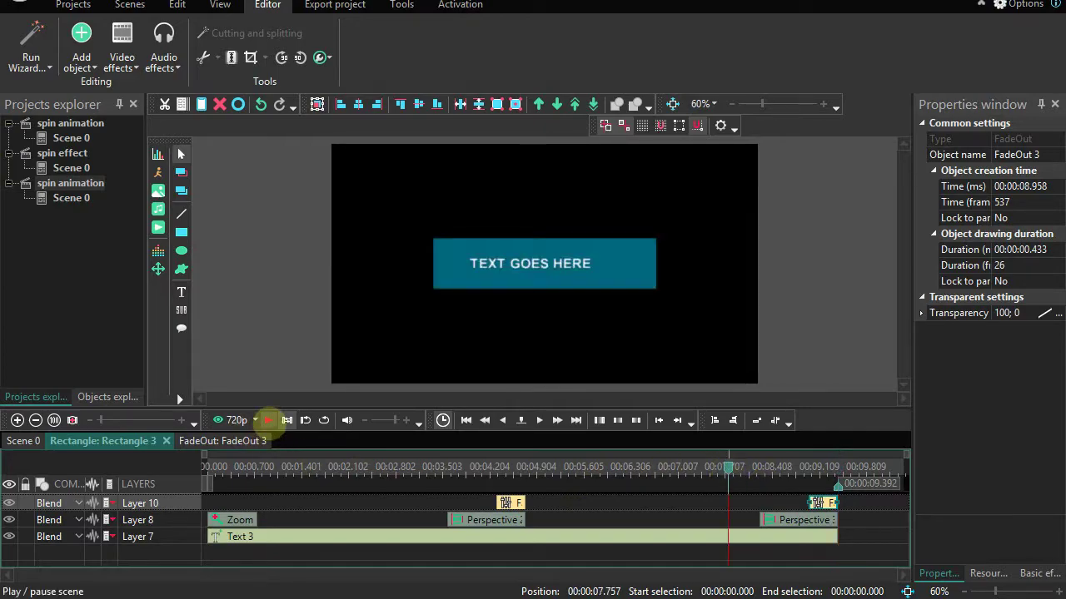
pyautogui.click(268, 420)
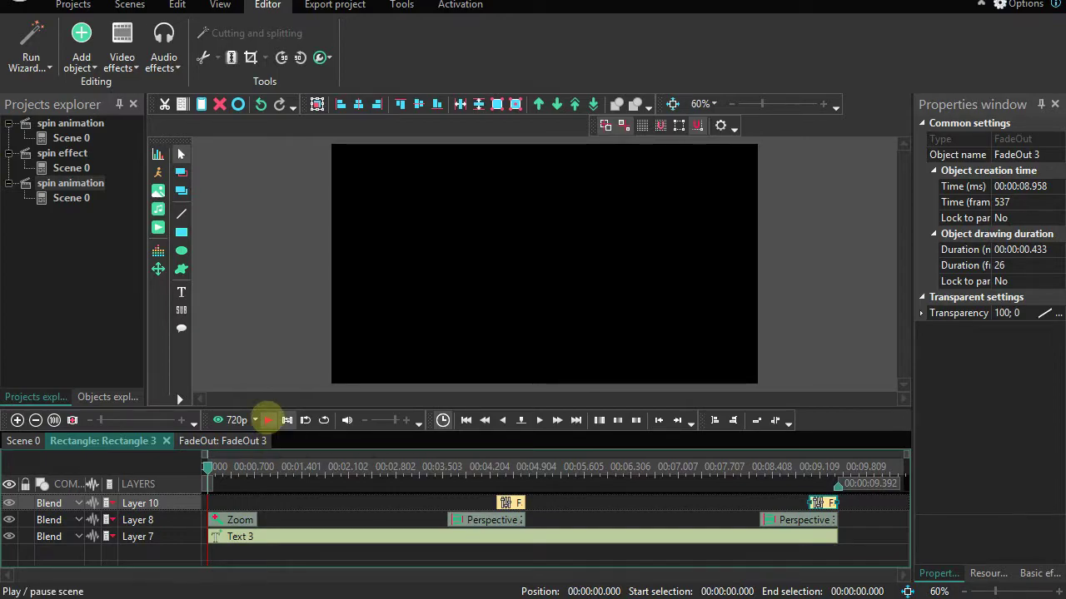
pyautogui.click(268, 419)
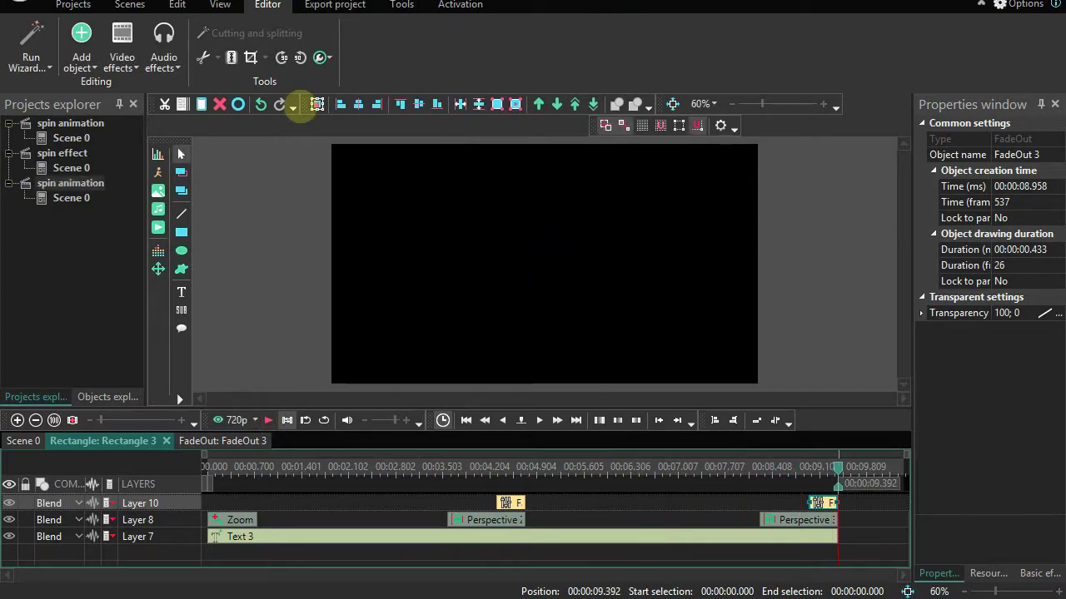
# - Export the spin animation project as an MP4 video using the Highest Quality MPEG4 profile
pyautogui.click(334, 5)
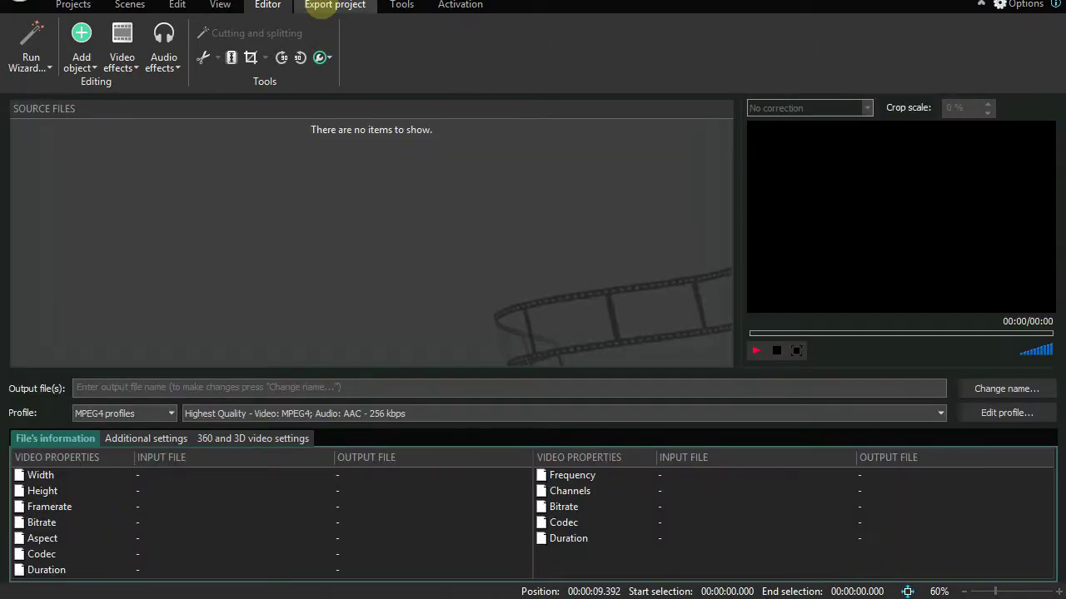
pyautogui.click(832, 34)
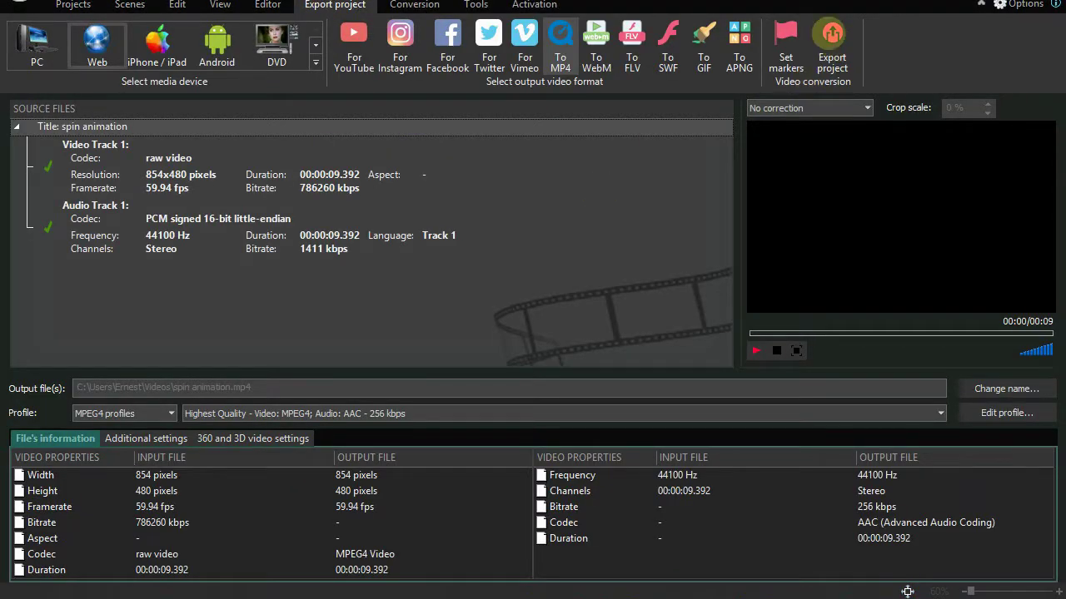